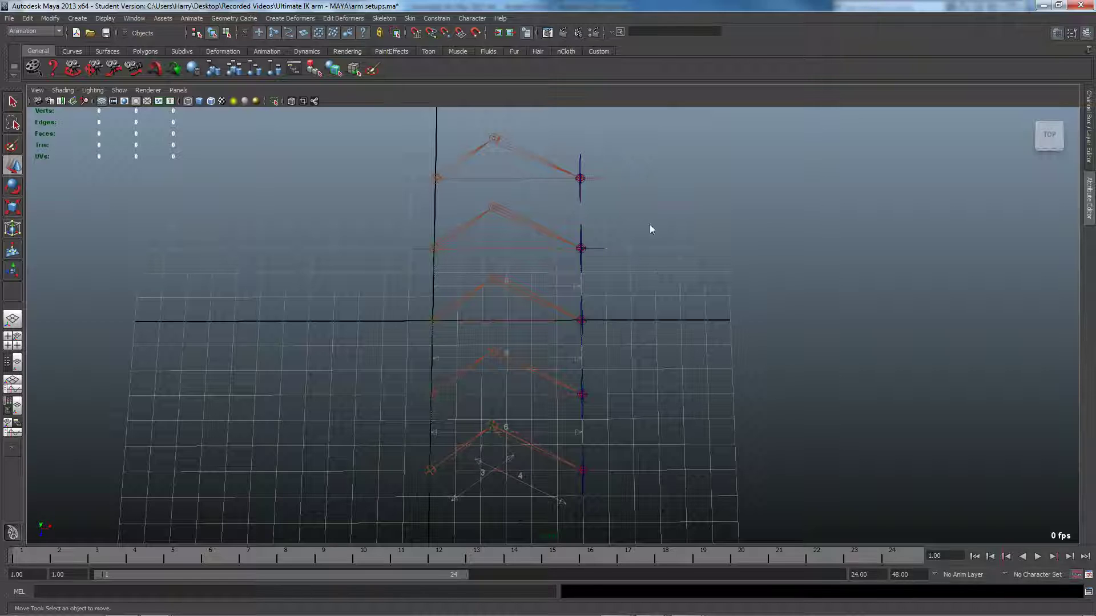
- Switch to the scene "4 - improving elbow sliding.ma" and examine the expression-driven arm rig from several angles
{"action": "middle_click_drag", "start_coordinate": [657, 292], "coordinate": [645, 283], "text": "alt"}
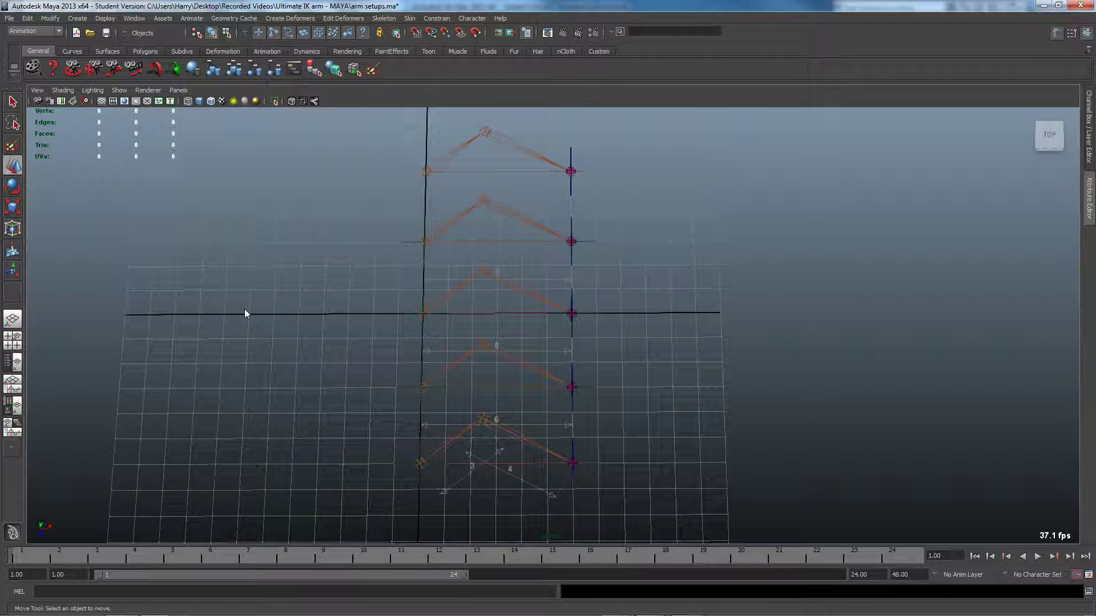
{"action": "mouse_move", "coordinate": [154, 603]}
{"action": "left_click", "coordinate": [194, 552]}
{"action": "left_click_drag", "start_coordinate": [433, 468], "coordinate": [443, 468], "text": "alt"}
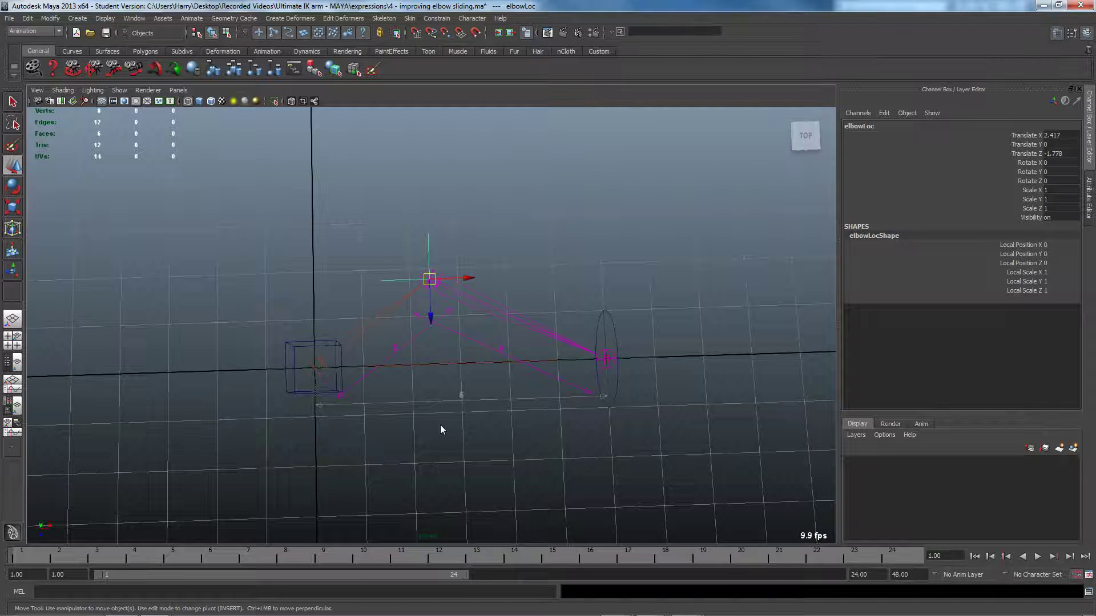
{"action": "middle_click_drag", "start_coordinate": [444, 424], "coordinate": [434, 432], "text": "alt"}
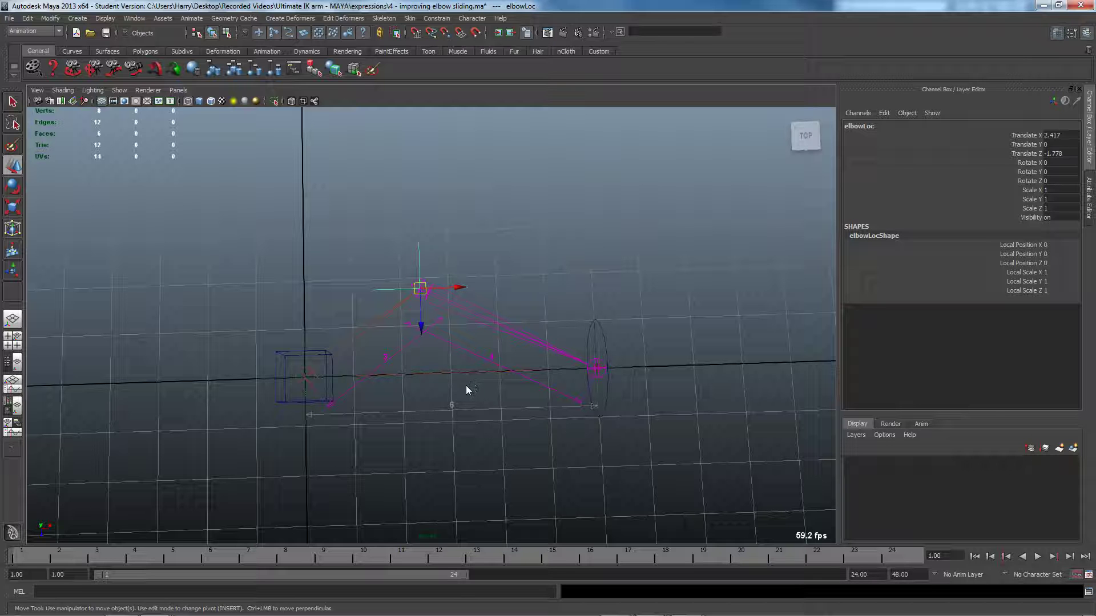
{"action": "mouse_move", "coordinate": [462, 392]}
{"action": "left_mouse_down", "text": "alt"}
{"action": "mouse_move", "coordinate": [424, 372]}
{"action": "mouse_move", "coordinate": [448, 377]}
{"action": "left_mouse_up", "text": "alt"}
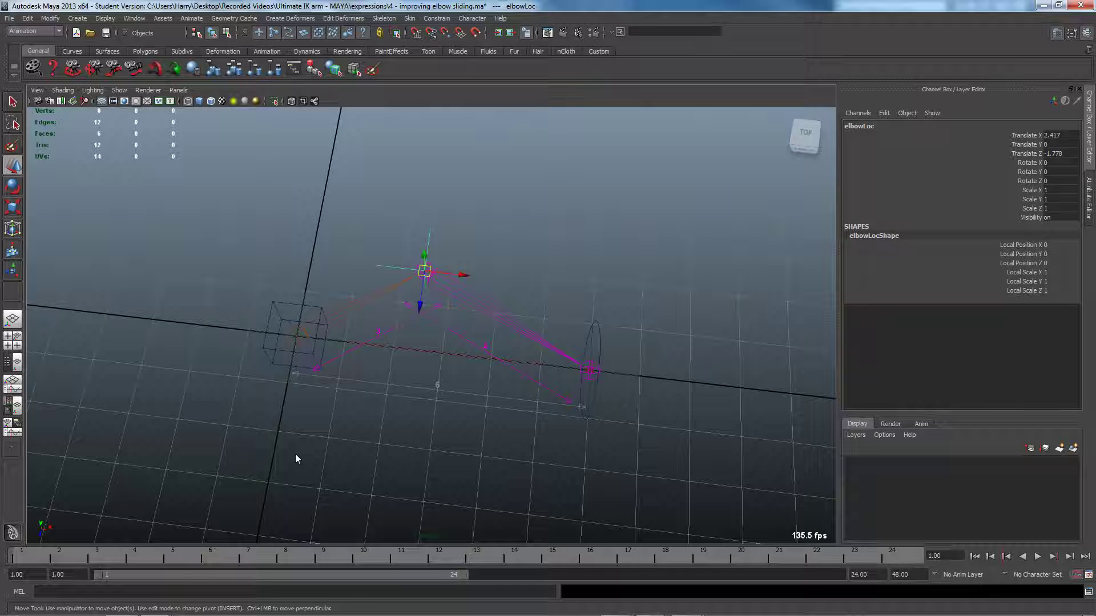
{"action": "middle_click_drag", "start_coordinate": [378, 410], "coordinate": [367, 420], "text": "alt"}
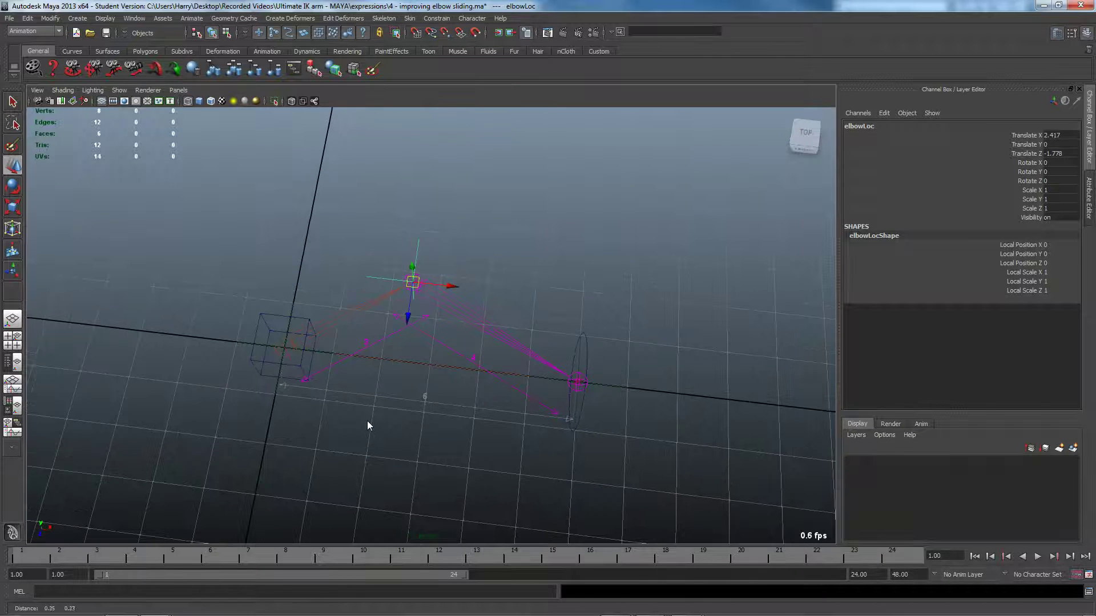
{"action": "left_click_drag", "start_coordinate": [381, 421], "coordinate": [382, 424], "text": "alt"}
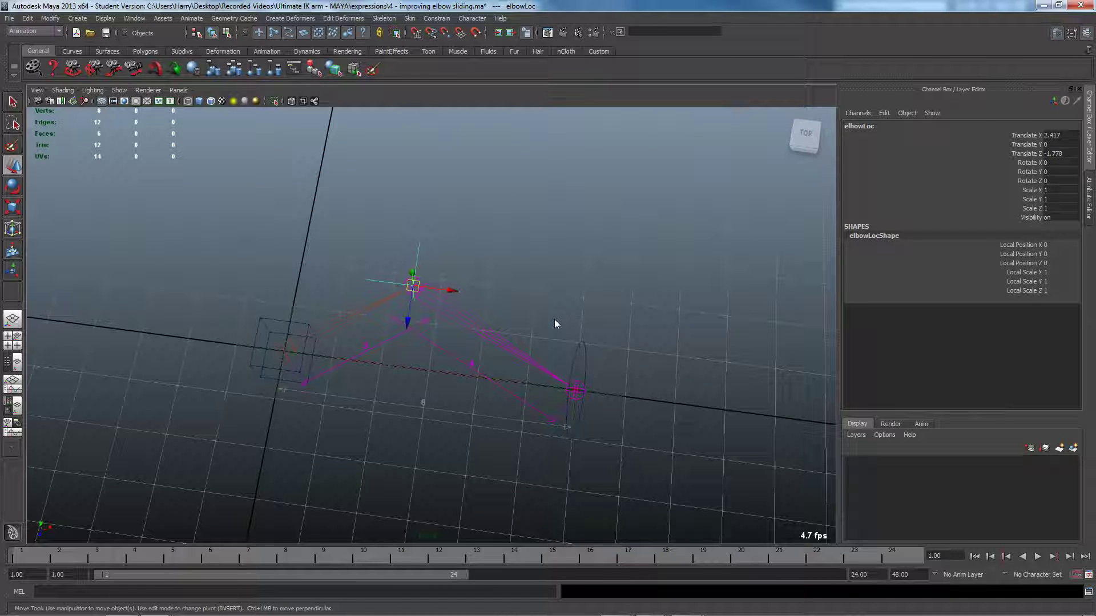
{"action": "left_click_drag", "start_coordinate": [543, 321], "coordinate": [556, 320], "text": "alt"}
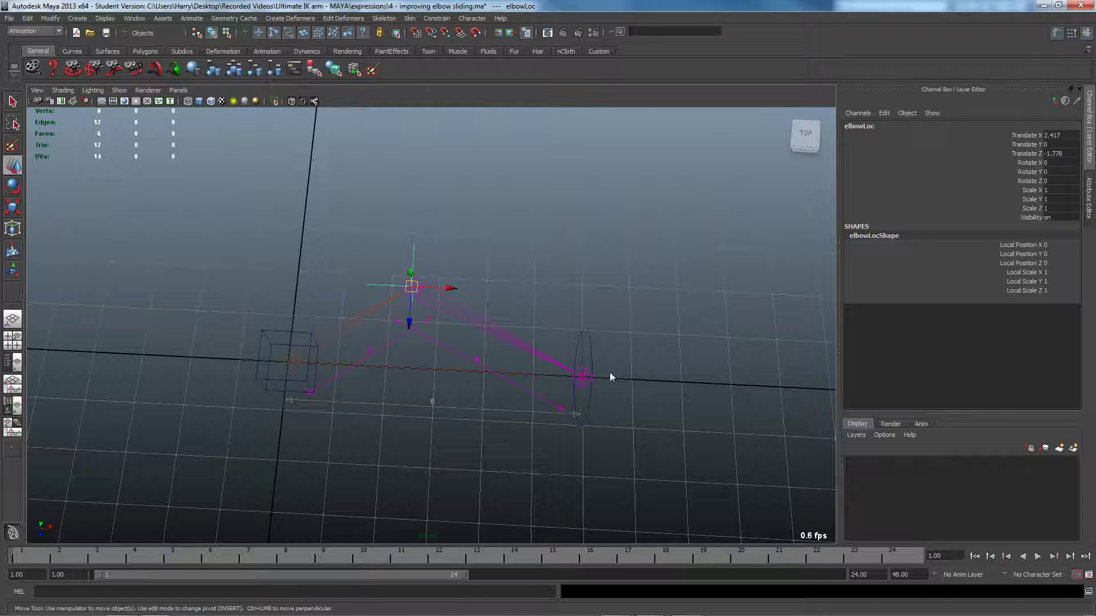
- Try moving the wrist control armCtrl along X and undo the move
{"action": "left_click", "coordinate": [590, 353]}
{"action": "mouse_move", "coordinate": [618, 379]}
{"action": "left_mouse_down"}
{"action": "mouse_move", "coordinate": [777, 402]}
{"action": "mouse_move", "coordinate": [610, 383]}
{"action": "mouse_move", "coordinate": [778, 400]}
{"action": "mouse_move", "coordinate": [618, 389]}
{"action": "left_mouse_up"}
{"action": "key", "text": "ctrl+z"}
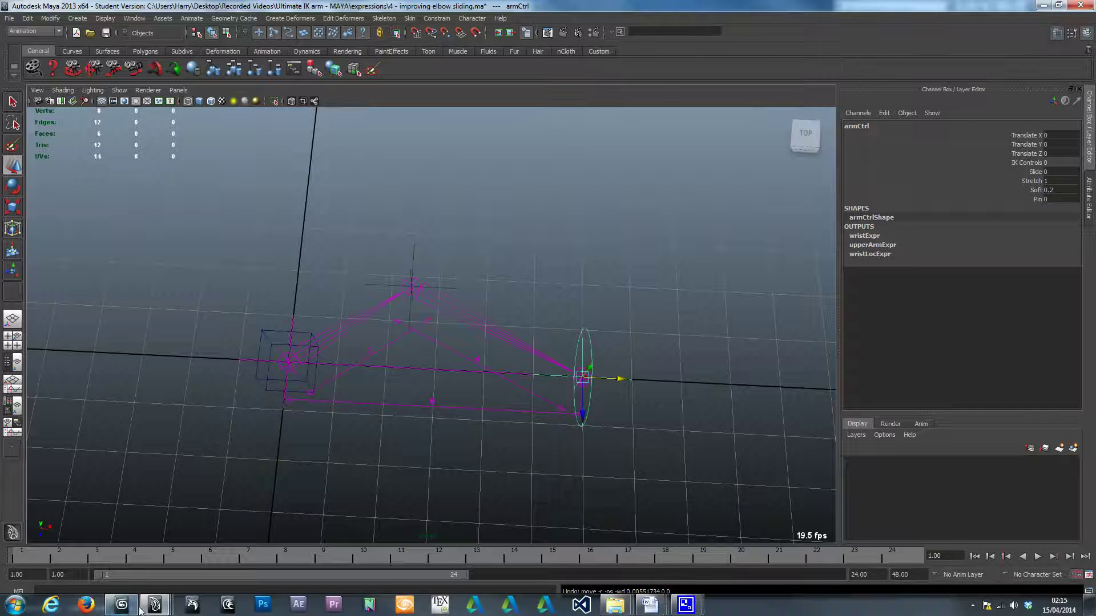
- Switch to the scene "4 -complete.ma", test the arm by moving armCtrl about 0.87 along X, and undo the move
{"action": "mouse_move", "coordinate": [154, 606]}
{"action": "left_click", "coordinate": [299, 546]}
{"action": "mouse_move", "coordinate": [520, 457]}
{"action": "left_mouse_down", "text": "alt"}
{"action": "mouse_move", "coordinate": [542, 458]}
{"action": "mouse_move", "coordinate": [505, 448]}
{"action": "left_mouse_up", "text": "alt"}
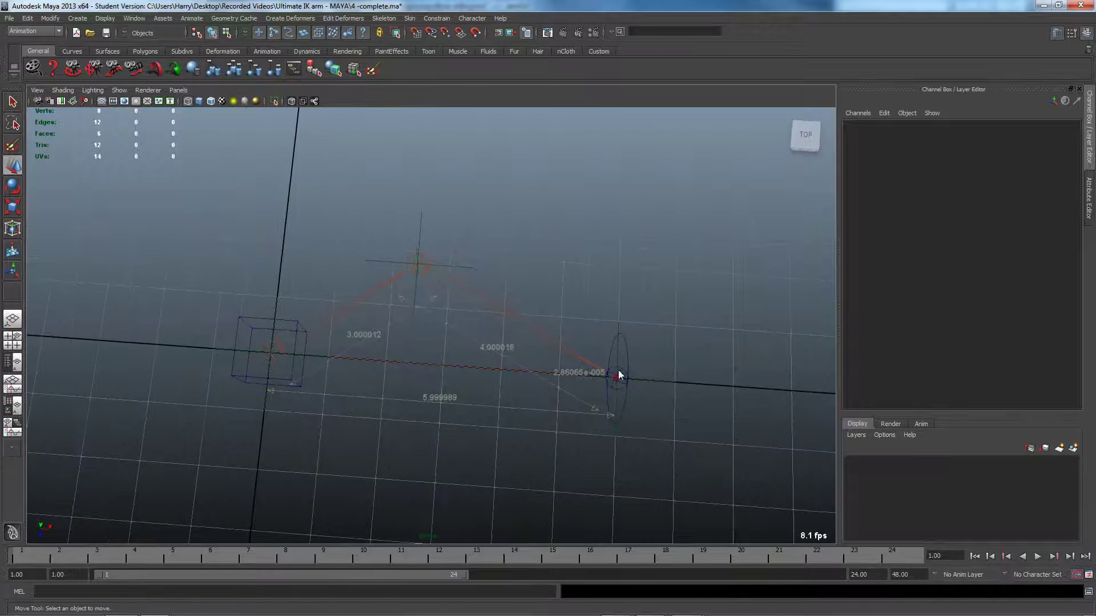
{"action": "left_click", "coordinate": [627, 352]}
{"action": "left_click_drag", "start_coordinate": [642, 379], "coordinate": [694, 421]}
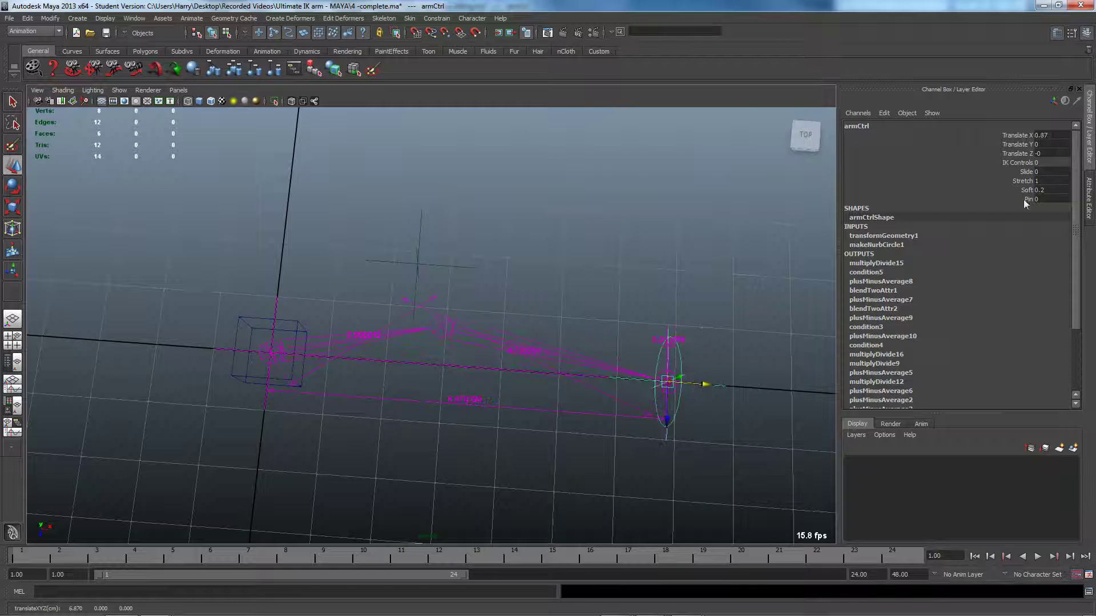
{"action": "key", "text": "ctrl+z"}
{"action": "middle_click_drag", "start_coordinate": [507, 320], "coordinate": [543, 334], "text": "alt"}
{"action": "left_click_drag", "start_coordinate": [542, 333], "coordinate": [540, 348], "text": "alt"}
- Bring up the Node Editor and examine the complete arm network from its input nodes to the joints
{"action": "left_click", "coordinate": [134, 18]}
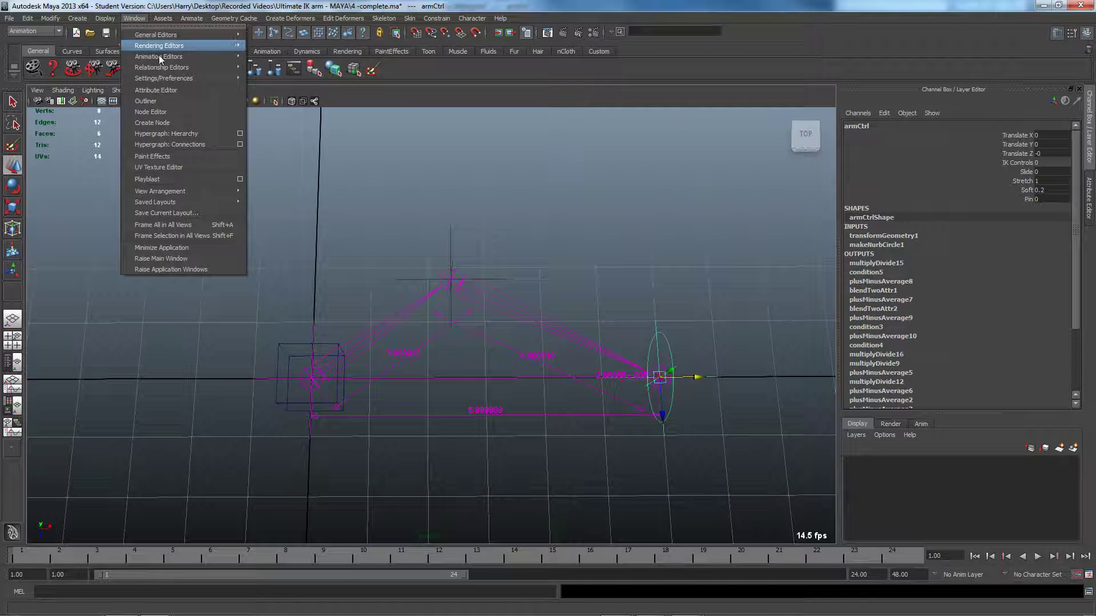
{"action": "left_click", "coordinate": [166, 114]}
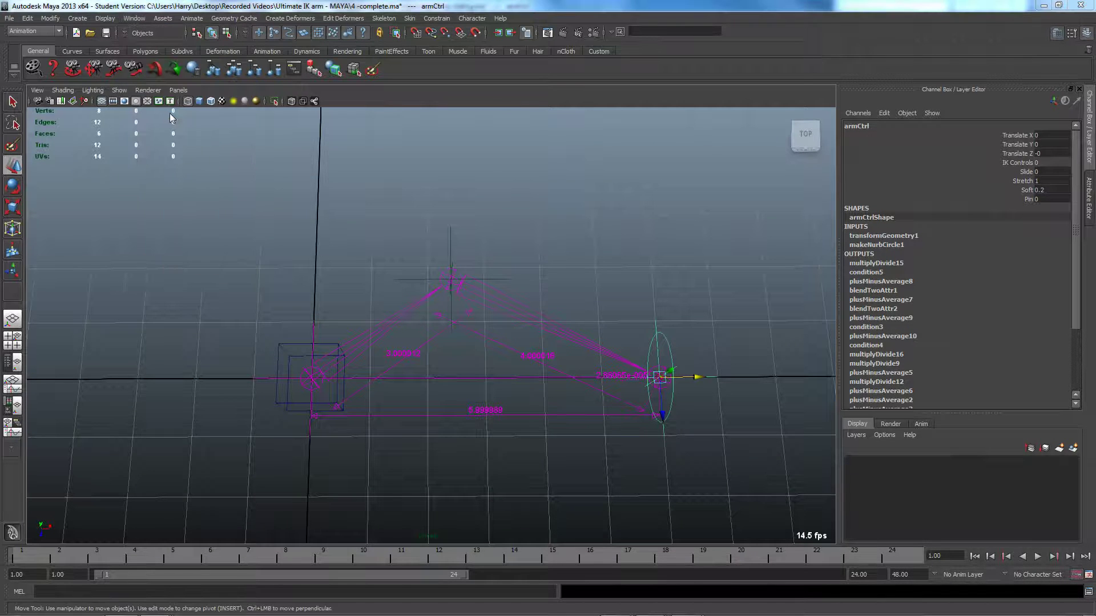
{"action": "left_click_drag", "start_coordinate": [339, 133], "coordinate": [338, 128]}
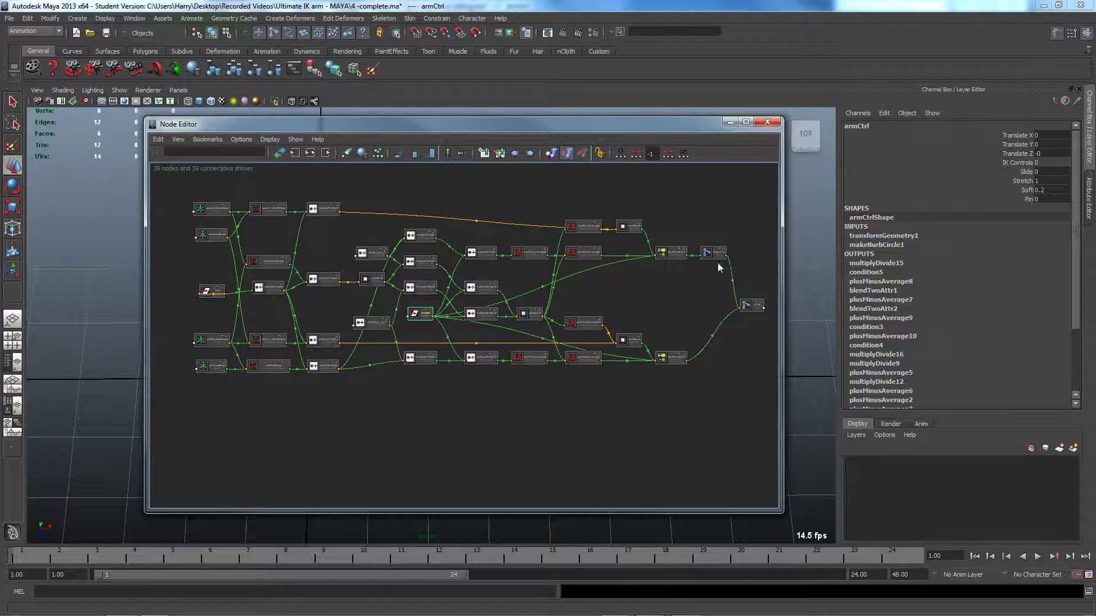
{"action": "middle_click_drag", "start_coordinate": [701, 274], "coordinate": [551, 311], "text": "alt"}
{"action": "scroll", "coordinate": [658, 317], "scroll_direction": "up", "scroll_amount": 4}
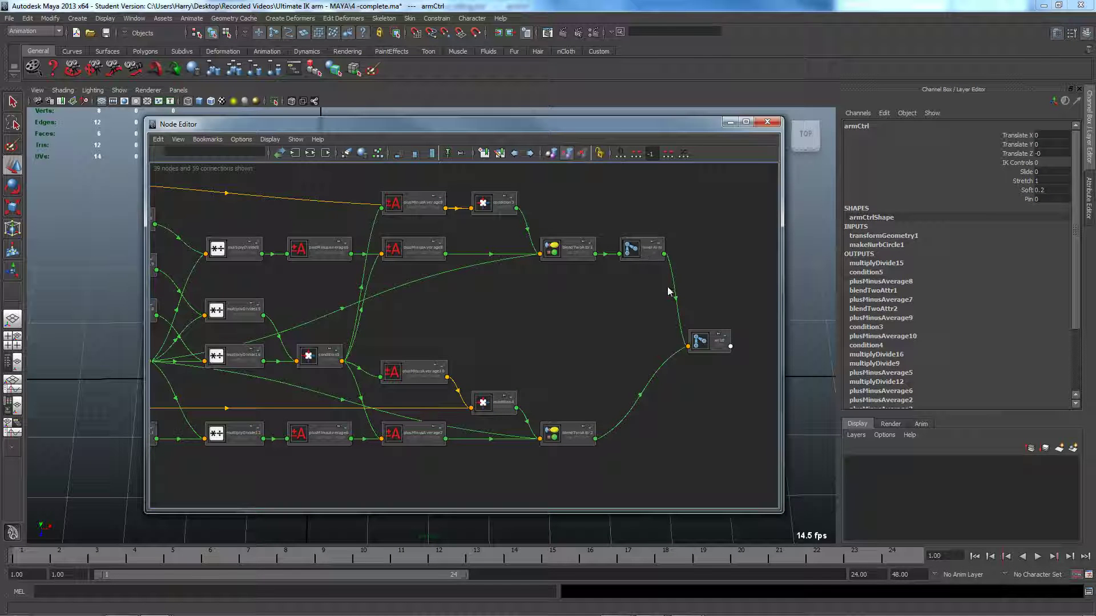
{"action": "middle_click_drag", "start_coordinate": [672, 342], "coordinate": [707, 350], "text": "alt"}
{"action": "scroll", "coordinate": [597, 348], "scroll_direction": "down", "scroll_amount": 2}
{"action": "middle_click_drag", "start_coordinate": [602, 346], "coordinate": [674, 333], "text": "alt"}
{"action": "scroll", "coordinate": [626, 343], "scroll_direction": "down", "scroll_amount": 1}
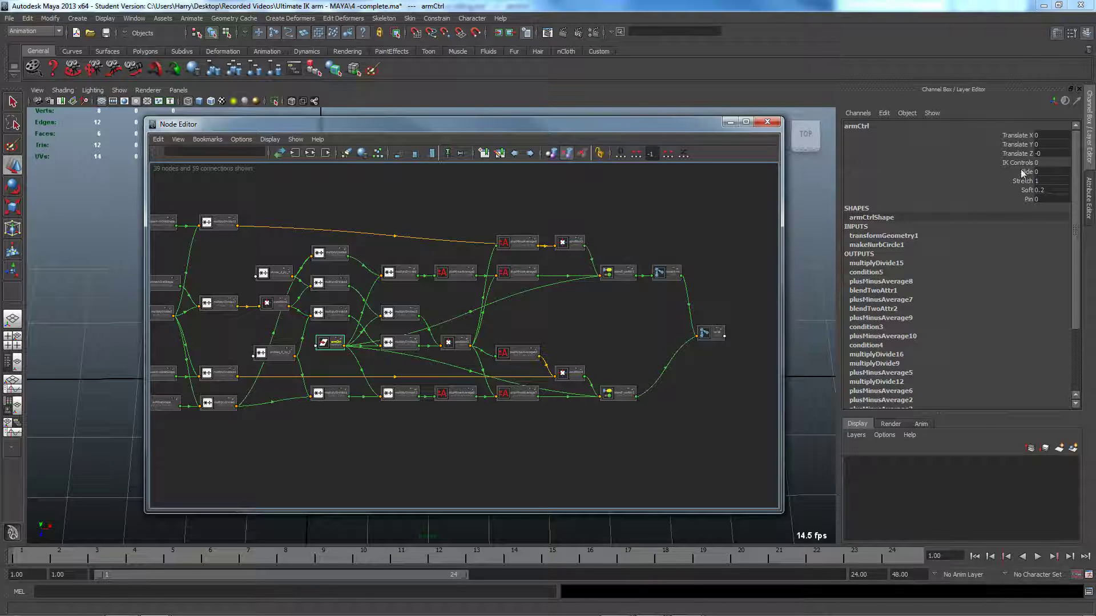
{"action": "middle_click_drag", "start_coordinate": [352, 237], "coordinate": [441, 254], "text": "alt"}
{"action": "right_click_drag", "start_coordinate": [441, 253], "coordinate": [409, 258], "text": "alt"}
{"action": "middle_click_drag", "start_coordinate": [408, 257], "coordinate": [403, 233], "text": "alt"}
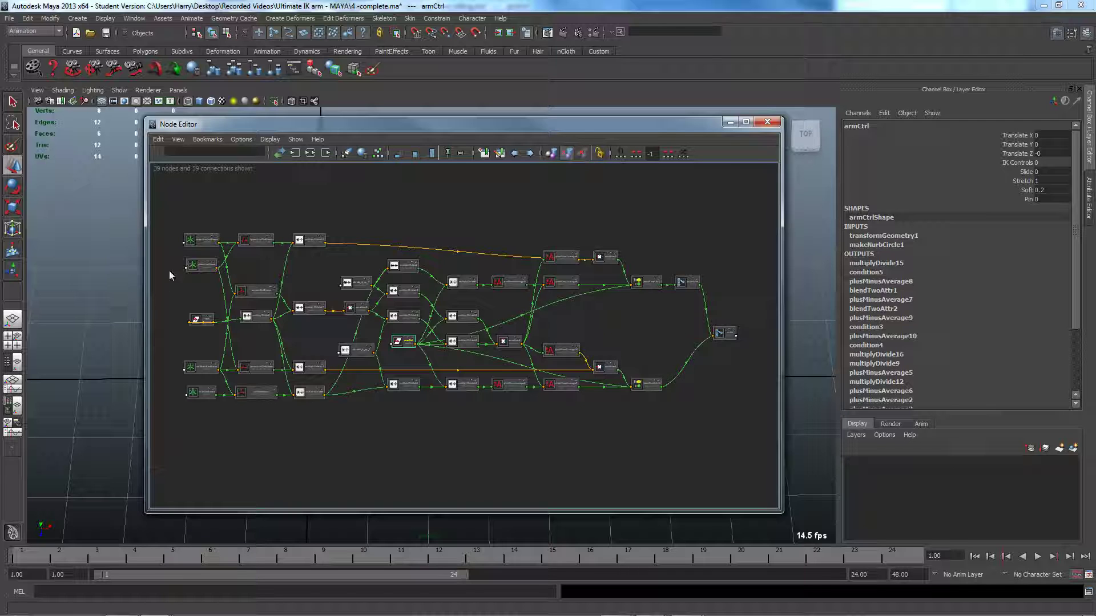
- Load the nonStretchySoftIK bookmark in the Node Editor, examine its network, and minimize the editor
{"action": "left_click", "coordinate": [208, 139]}
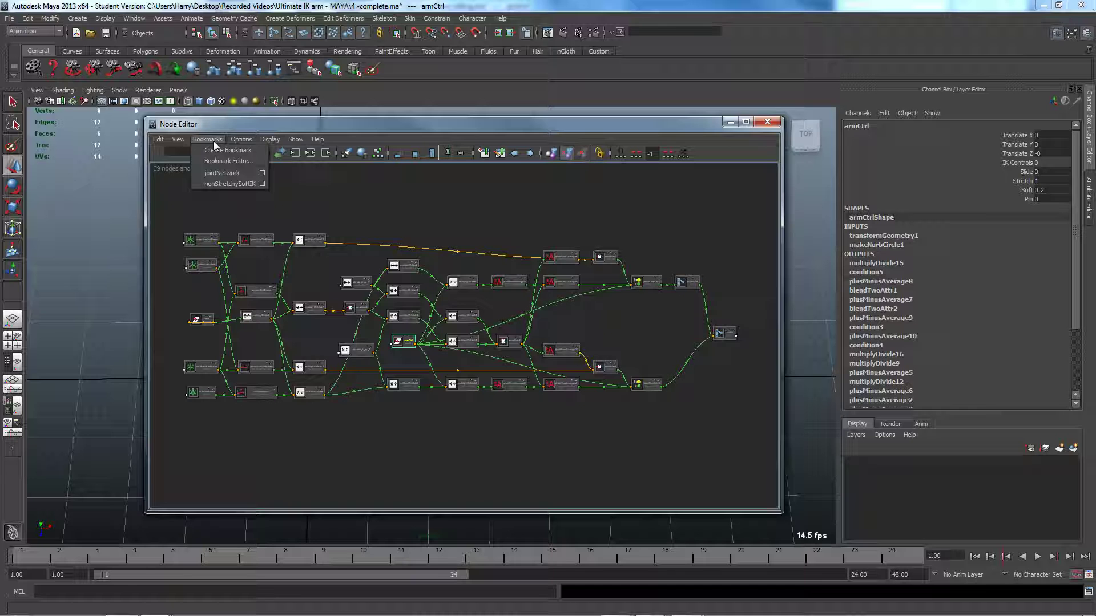
{"action": "left_click", "coordinate": [231, 184]}
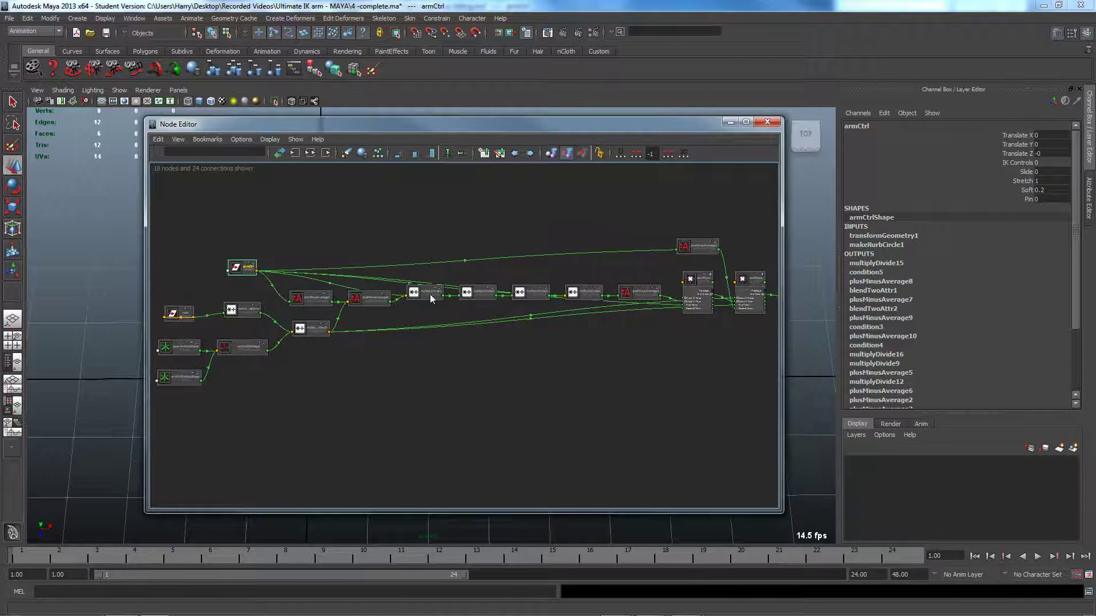
{"action": "right_click_drag", "start_coordinate": [501, 320], "coordinate": [490, 322], "text": "alt"}
{"action": "middle_click_drag", "start_coordinate": [577, 342], "coordinate": [521, 351], "text": "alt"}
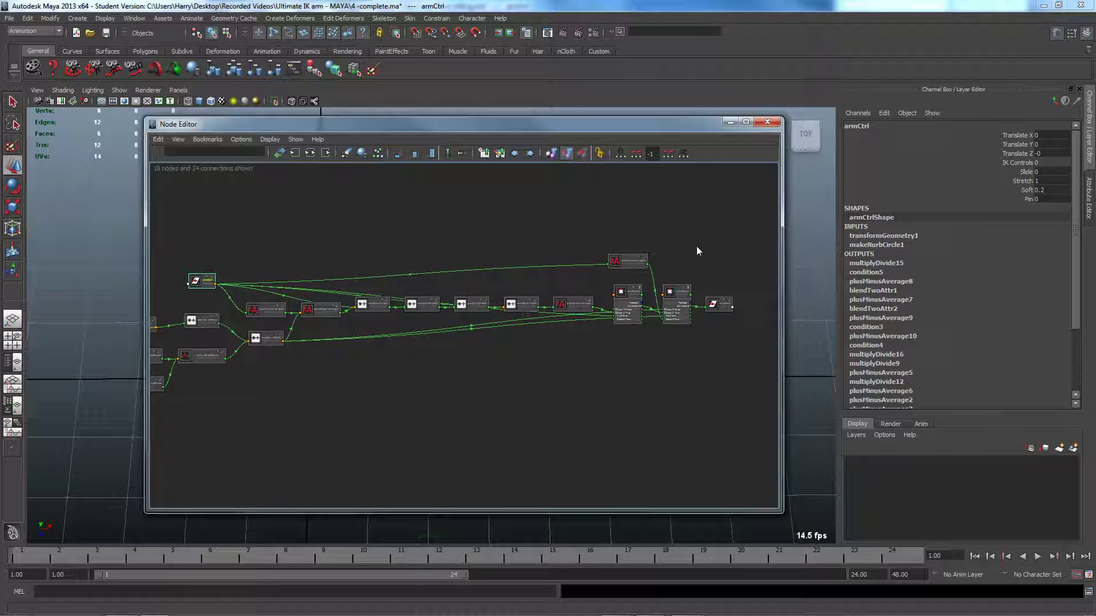
{"action": "left_click", "coordinate": [729, 122]}
{"action": "middle_click_drag", "start_coordinate": [326, 345], "coordinate": [330, 335], "text": "alt"}
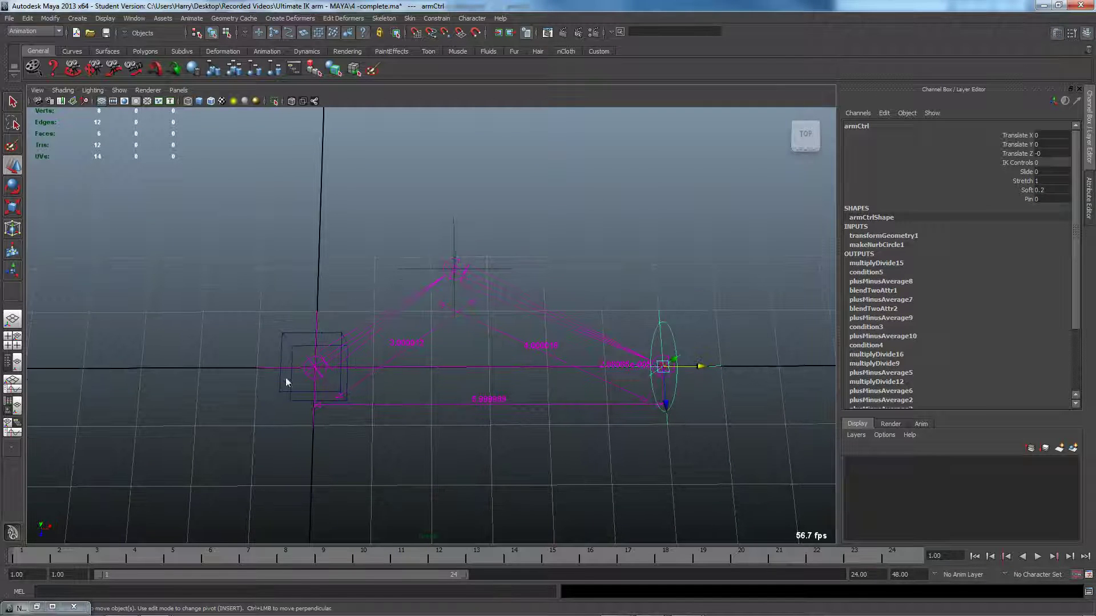
- Switch to the scene "arm setups.ma" and examine the column of five arm rigs
{"action": "mouse_move", "coordinate": [85, 615]}
{"action": "mouse_move", "coordinate": [155, 605]}
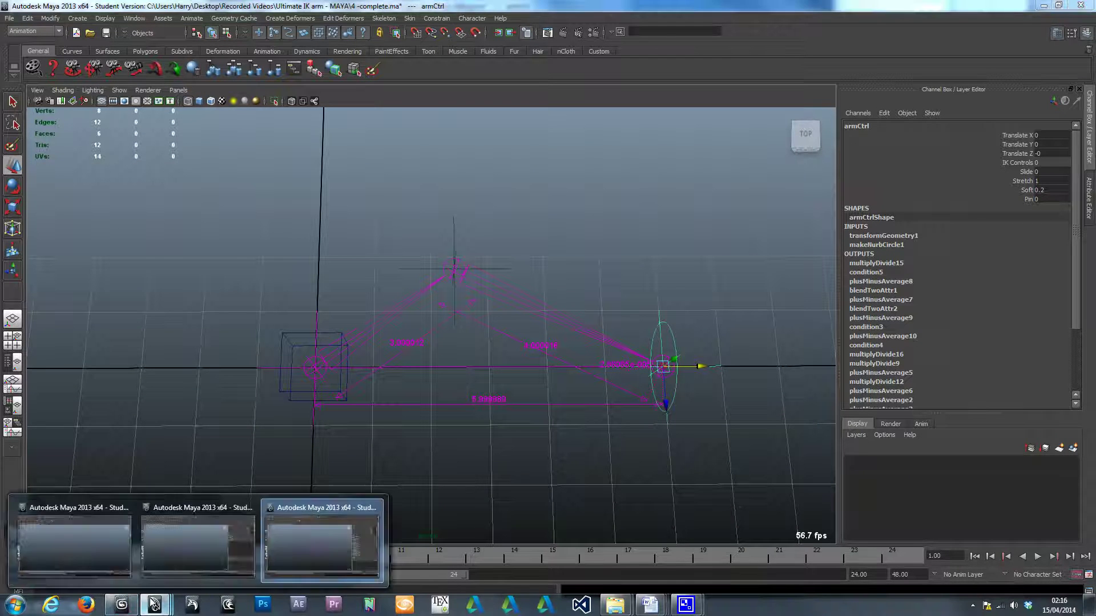
{"action": "left_click", "coordinate": [87, 553]}
{"action": "middle_click_drag", "start_coordinate": [469, 403], "coordinate": [447, 415], "text": "alt"}
{"action": "left_click_drag", "start_coordinate": [484, 398], "coordinate": [489, 397], "text": "alt"}
{"action": "middle_click_drag", "start_coordinate": [537, 386], "coordinate": [538, 397], "text": "alt"}
{"action": "left_click_drag", "start_coordinate": [538, 397], "coordinate": [534, 400], "text": "alt"}
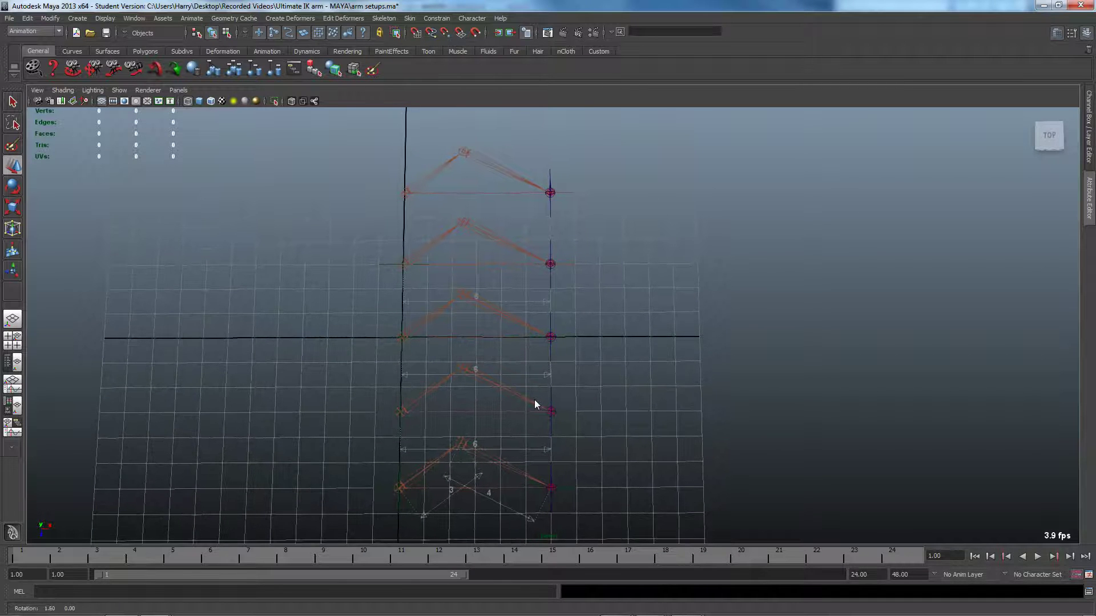
{"action": "middle_click_drag", "start_coordinate": [590, 391], "coordinate": [591, 384], "text": "alt"}
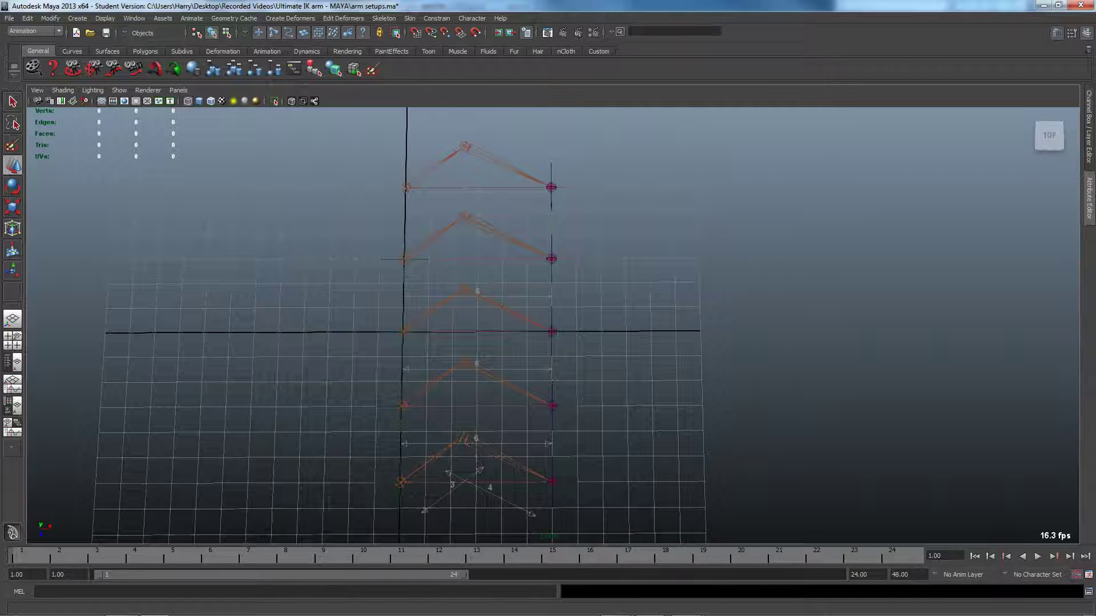
{"action": "left_click_drag", "start_coordinate": [0, 74], "coordinate": [0, 53]}
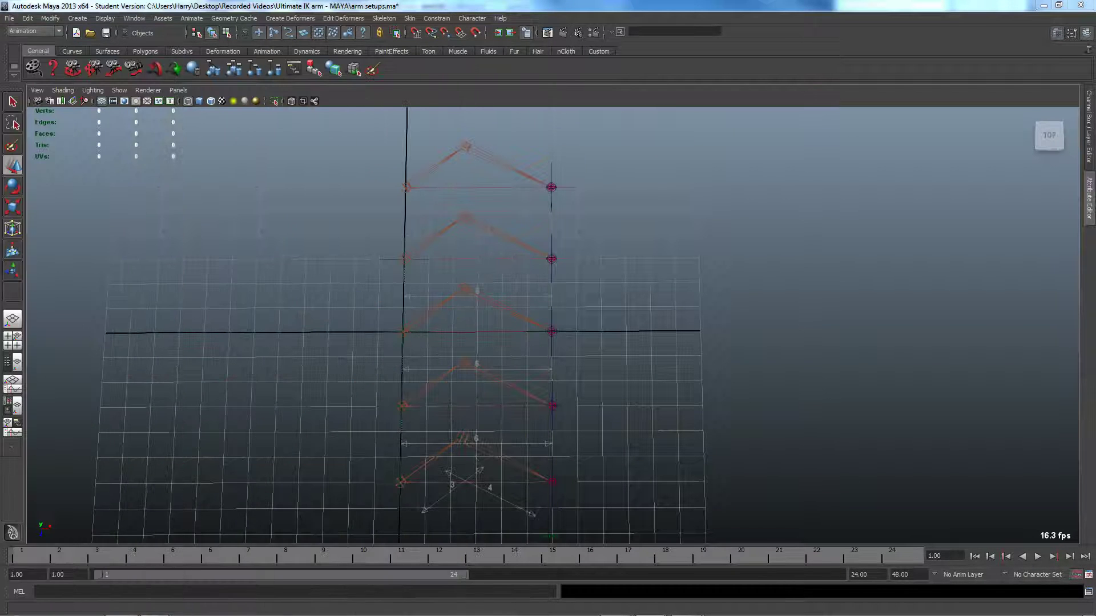
- Select the farthest arm's control nurbsCircle1, show the Channel Box, and set its Slide attribute to 0.53
{"action": "left_click_drag", "start_coordinate": [656, 241], "coordinate": [669, 272], "text": "alt"}
{"action": "right_click_drag", "start_coordinate": [669, 272], "coordinate": [683, 273], "text": "alt"}
{"action": "left_click", "coordinate": [485, 279]}
{"action": "middle_click_drag", "start_coordinate": [517, 279], "coordinate": [590, 284], "text": "alt"}
{"action": "left_click", "coordinate": [1089, 158]}
{"action": "left_click_drag", "start_coordinate": [699, 276], "coordinate": [683, 299], "text": "alt"}
{"action": "middle_click_drag", "start_coordinate": [684, 300], "coordinate": [661, 288], "text": "alt"}
{"action": "left_click", "coordinate": [1037, 163]}
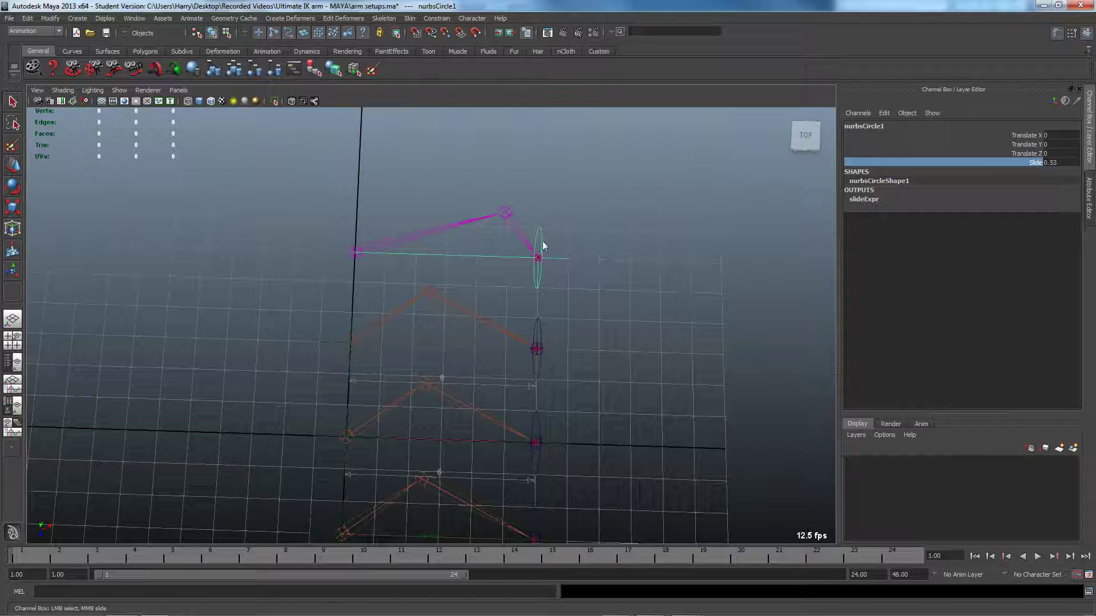
- Try moving nurbsCircle1 along X, undo the move, and reset its Slide attribute to 0
{"action": "key", "text": "w"}
{"action": "mouse_move", "coordinate": [581, 260]}
{"action": "left_mouse_down"}
{"action": "mouse_move", "coordinate": [630, 261]}
{"action": "mouse_move", "coordinate": [563, 255]}
{"action": "mouse_move", "coordinate": [632, 261]}
{"action": "mouse_move", "coordinate": [560, 253]}
{"action": "mouse_move", "coordinate": [572, 255]}
{"action": "left_mouse_up"}
{"action": "key", "text": "ctrl+z"}
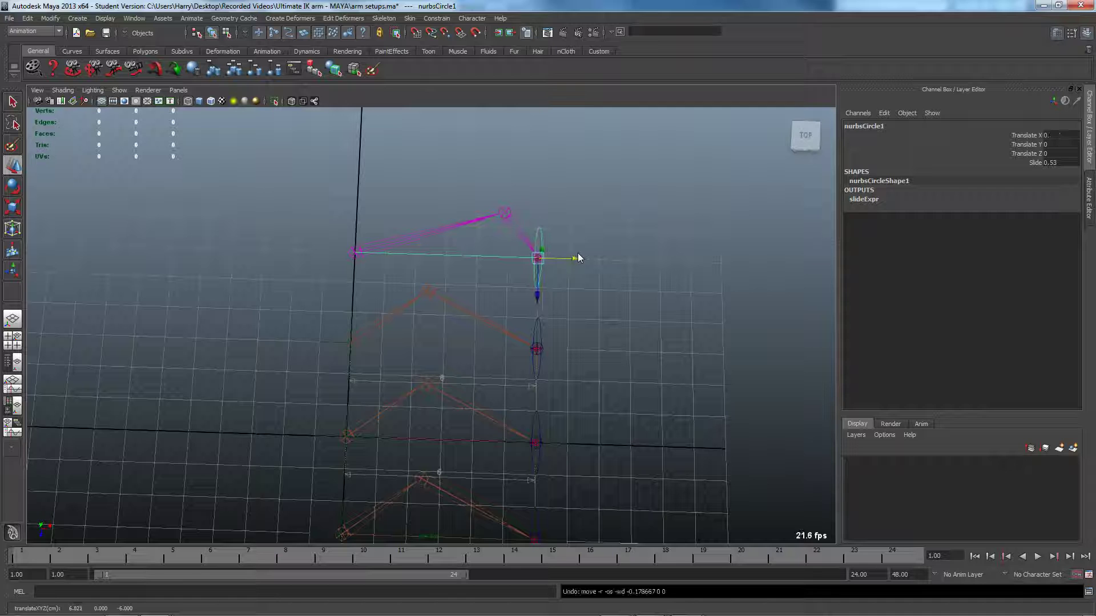
{"action": "type", "text": "0"}
{"action": "key", "text": "Return"}
{"action": "middle_click_drag", "start_coordinate": [625, 275], "coordinate": [649, 238], "text": "alt"}
- Switch to the Word document "text", widen its window to read the elbow sliding notes, and minimize it
{"action": "key", "text": "alt+Tab"}
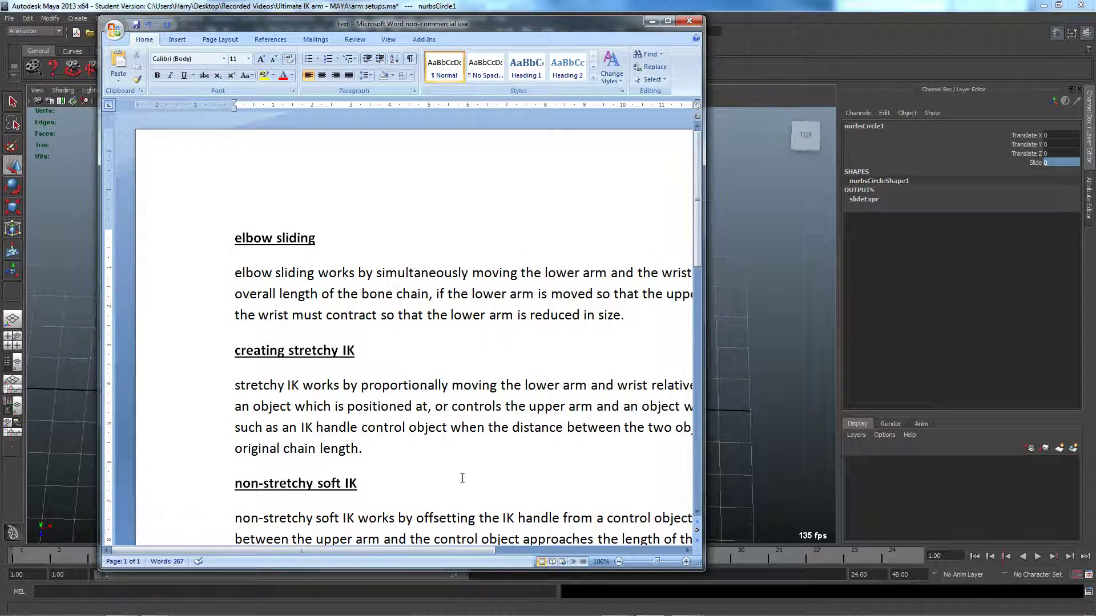
{"action": "left_click_drag", "start_coordinate": [473, 548], "coordinate": [536, 548]}
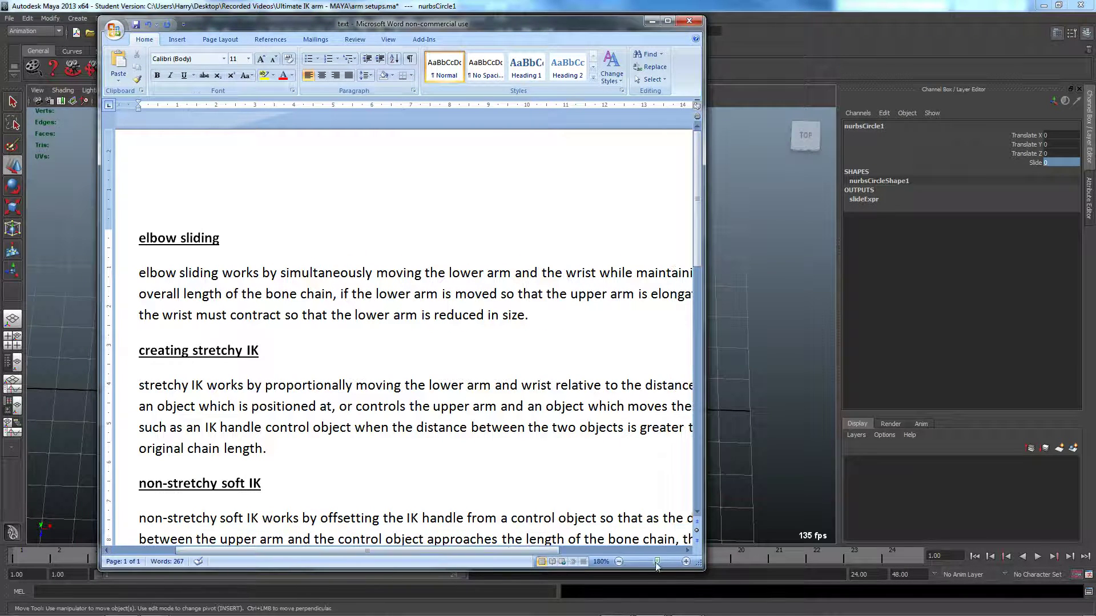
{"action": "left_click_drag", "start_coordinate": [703, 399], "coordinate": [778, 398]}
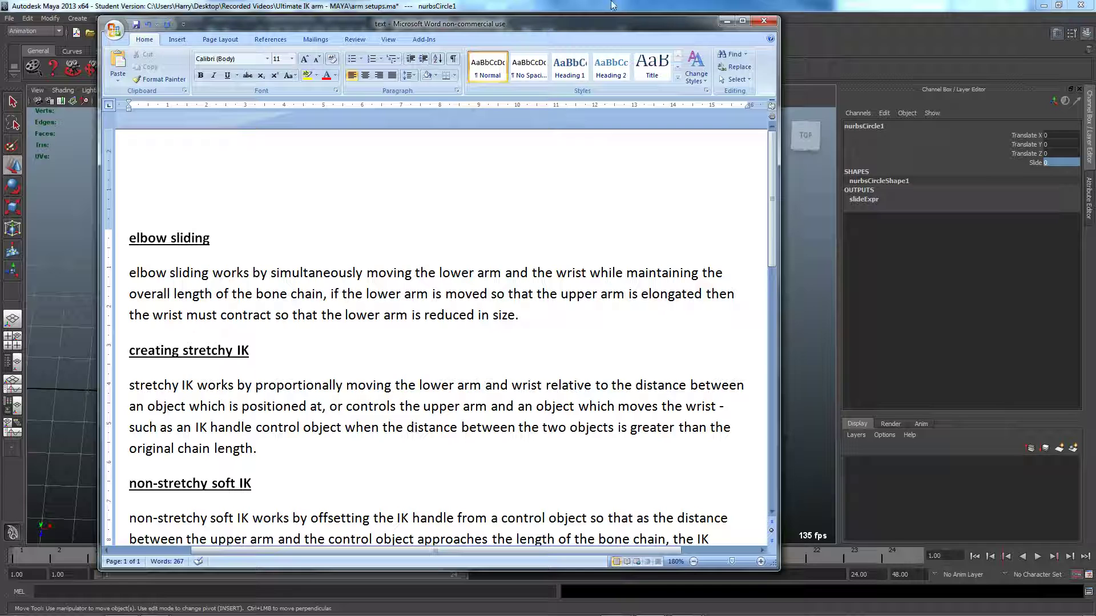
{"action": "left_click", "coordinate": [726, 21]}
- Inspect the elbow joint joint2 of the farthest arm and reselect the control nurbsCircle1
{"action": "middle_click_drag", "start_coordinate": [545, 169], "coordinate": [520, 256], "text": "alt"}
{"action": "scroll", "coordinate": [499, 275], "scroll_direction": "up", "scroll_amount": 4}
{"action": "middle_click_drag", "start_coordinate": [401, 262], "coordinate": [408, 279], "text": "alt"}
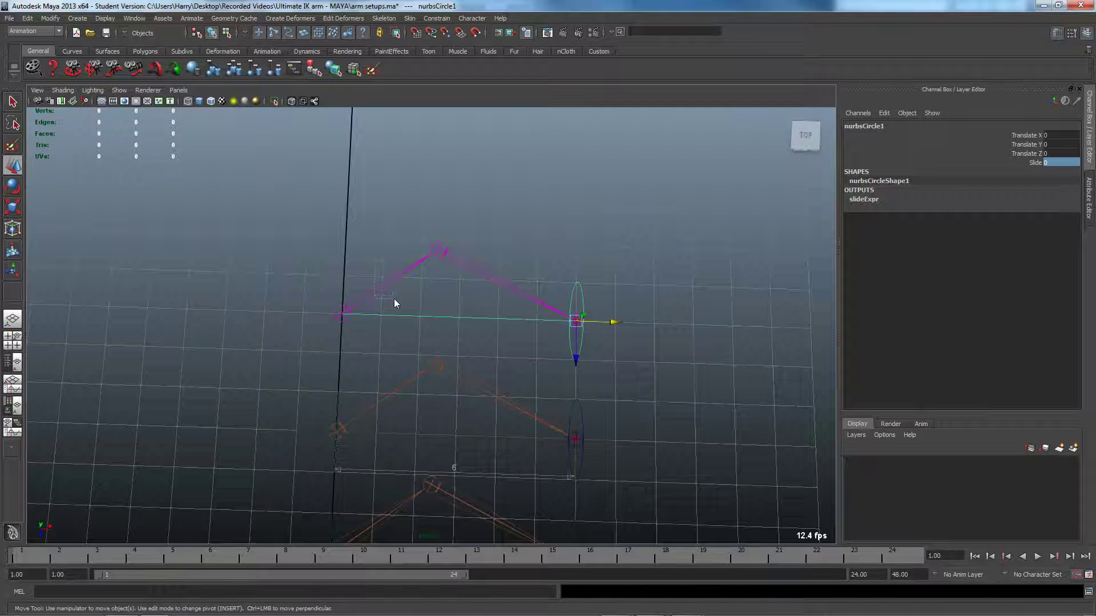
{"action": "left_click_drag", "start_coordinate": [394, 299], "coordinate": [396, 301]}
{"action": "left_click_drag", "start_coordinate": [489, 269], "coordinate": [506, 292]}
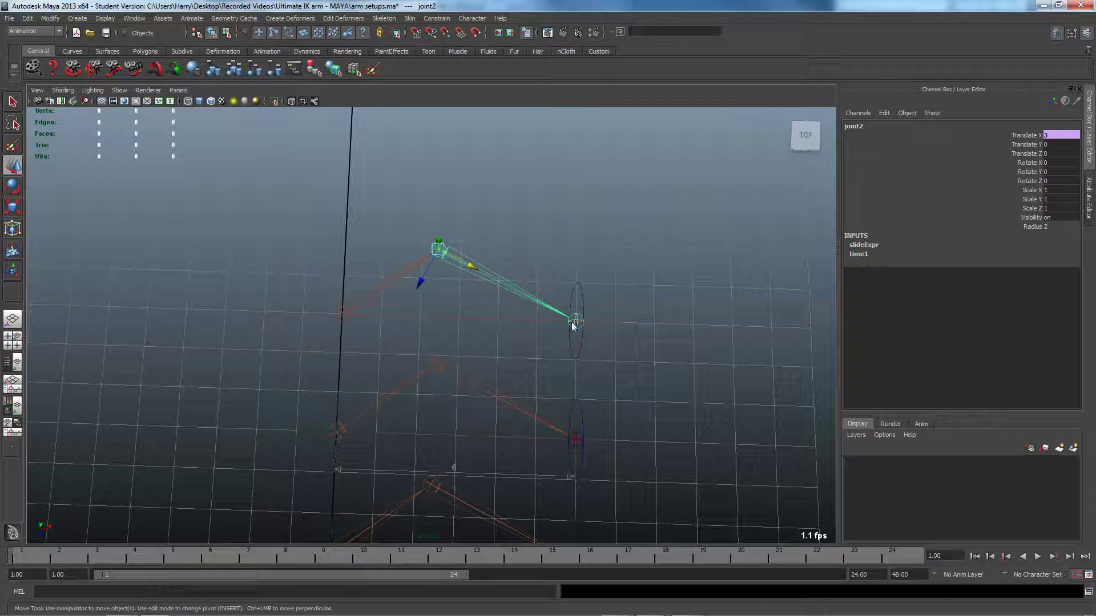
{"action": "left_click", "coordinate": [583, 297]}
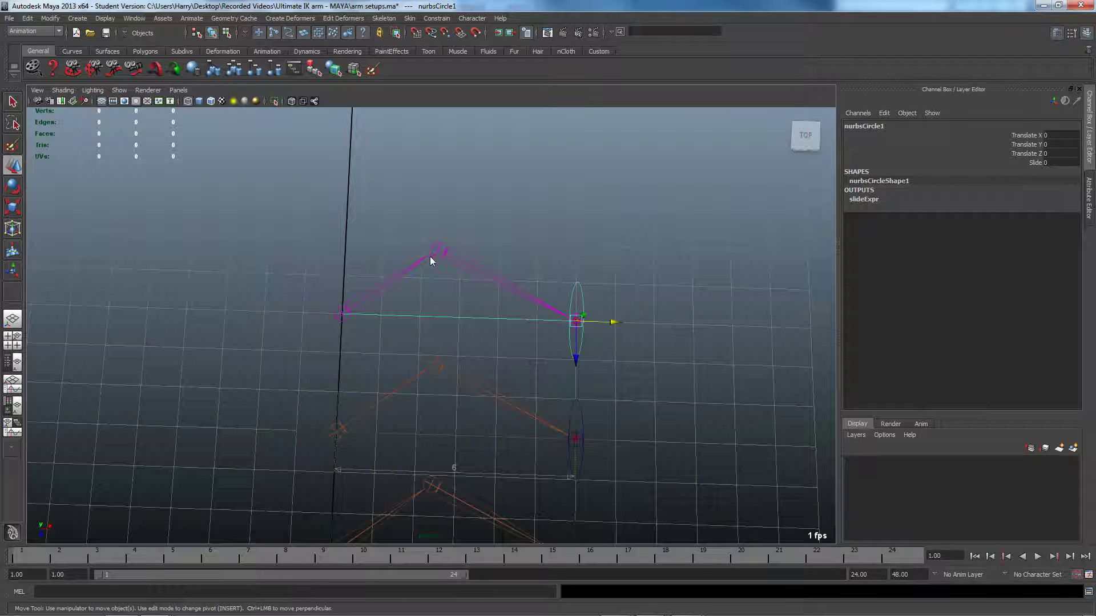
{"action": "left_click_drag", "start_coordinate": [464, 264], "coordinate": [488, 300], "text": "alt"}
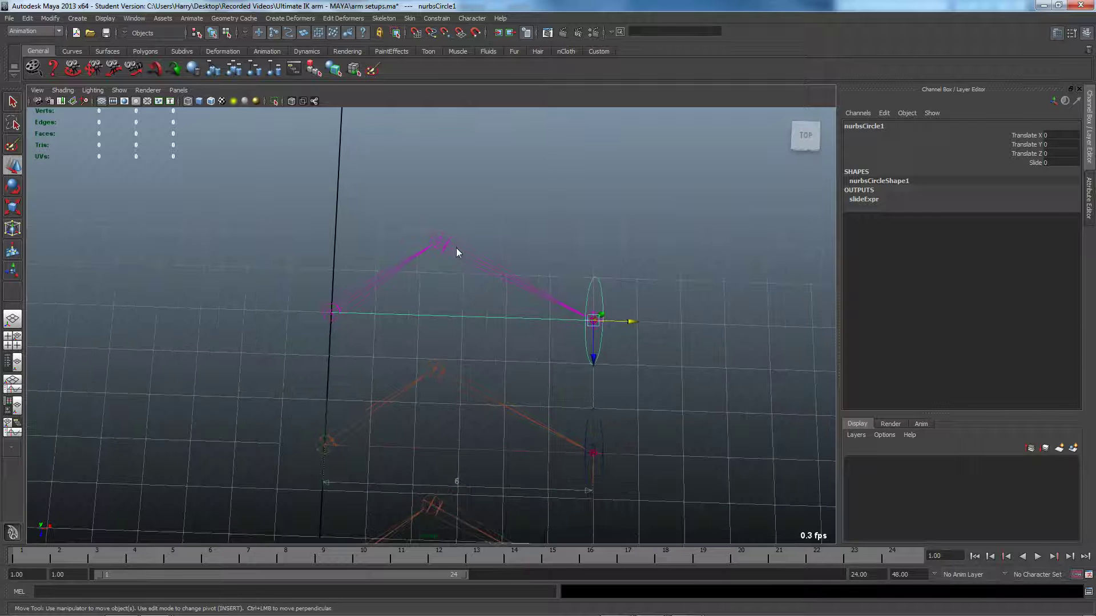
{"action": "left_click", "coordinate": [437, 239]}
{"action": "left_click_drag", "start_coordinate": [477, 251], "coordinate": [420, 267]}
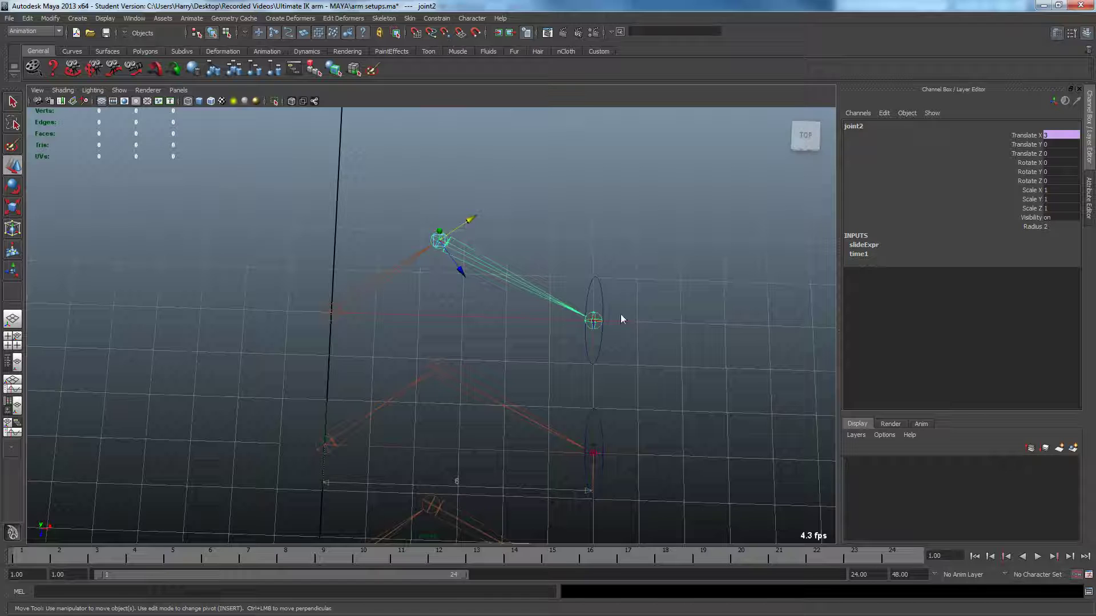
{"action": "left_click", "coordinate": [600, 294]}
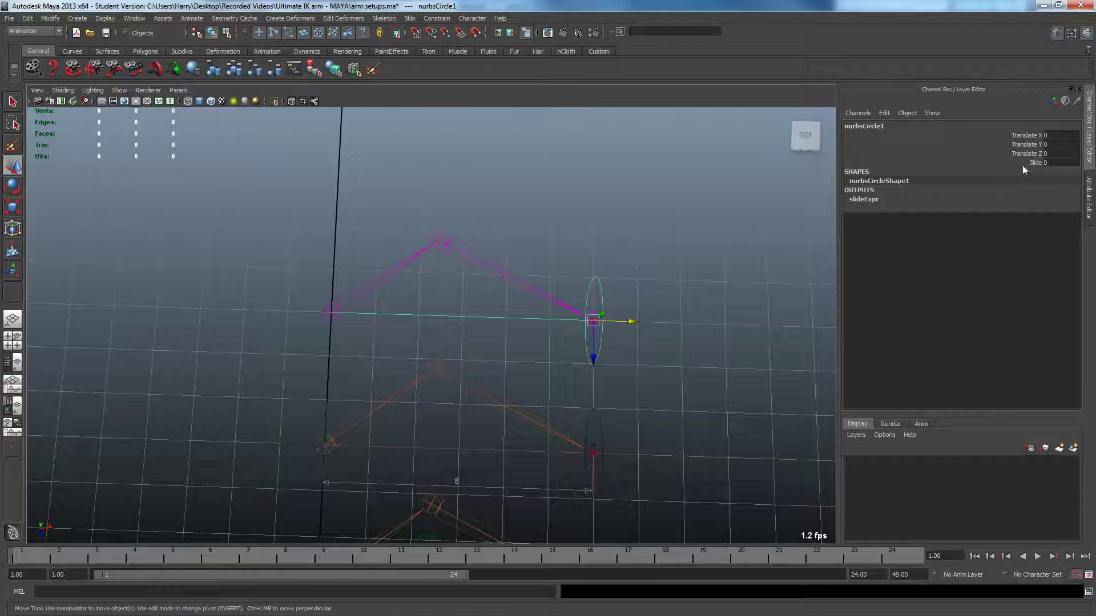
- Raise the Slide attribute of nurbsCircle1 to 0.43 and inspect the translate values of joint2 and joint3 on the farthest arm
{"action": "left_click", "coordinate": [1026, 163]}
{"action": "middle_click_drag", "start_coordinate": [694, 255], "coordinate": [719, 255]}
{"action": "left_click", "coordinate": [543, 267]}
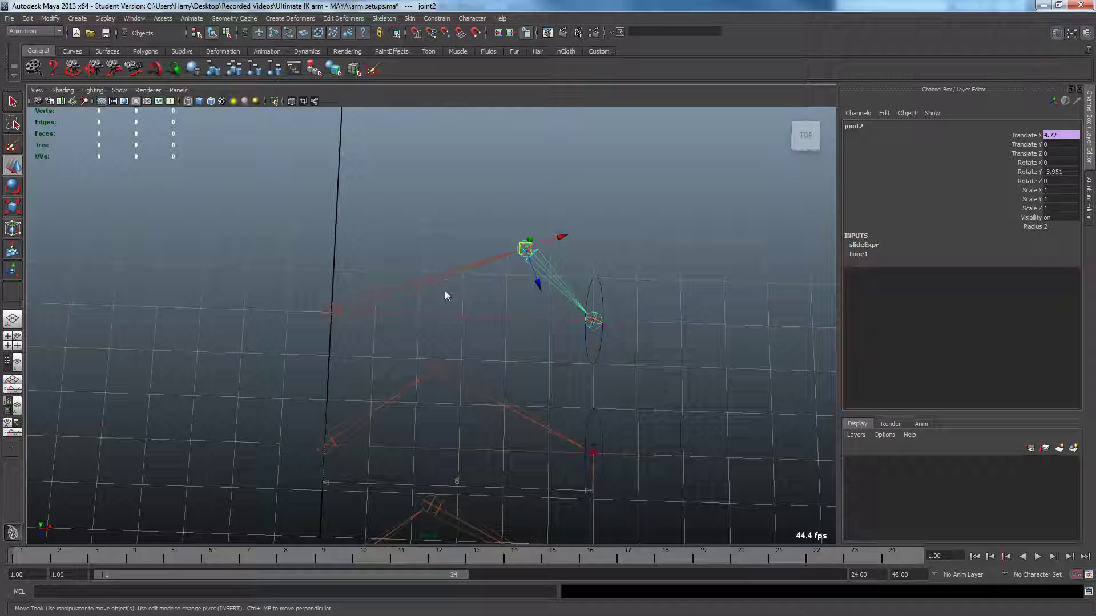
{"action": "left_click", "coordinate": [431, 279]}
{"action": "left_click_drag", "start_coordinate": [461, 271], "coordinate": [553, 324], "text": "alt"}
{"action": "left_click", "coordinate": [540, 329]}
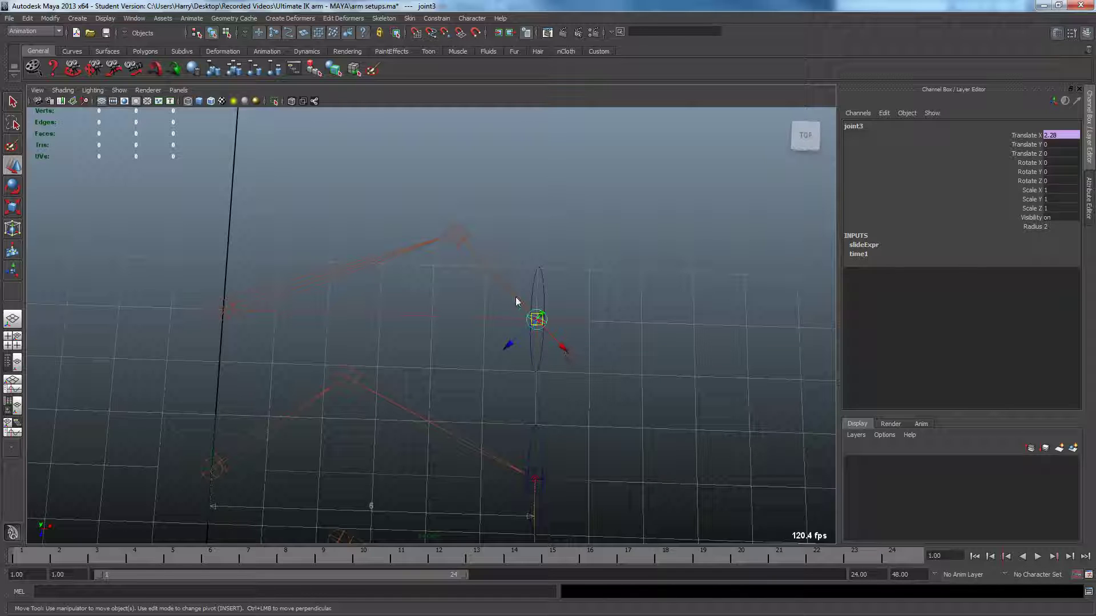
{"action": "key", "text": "Up"}
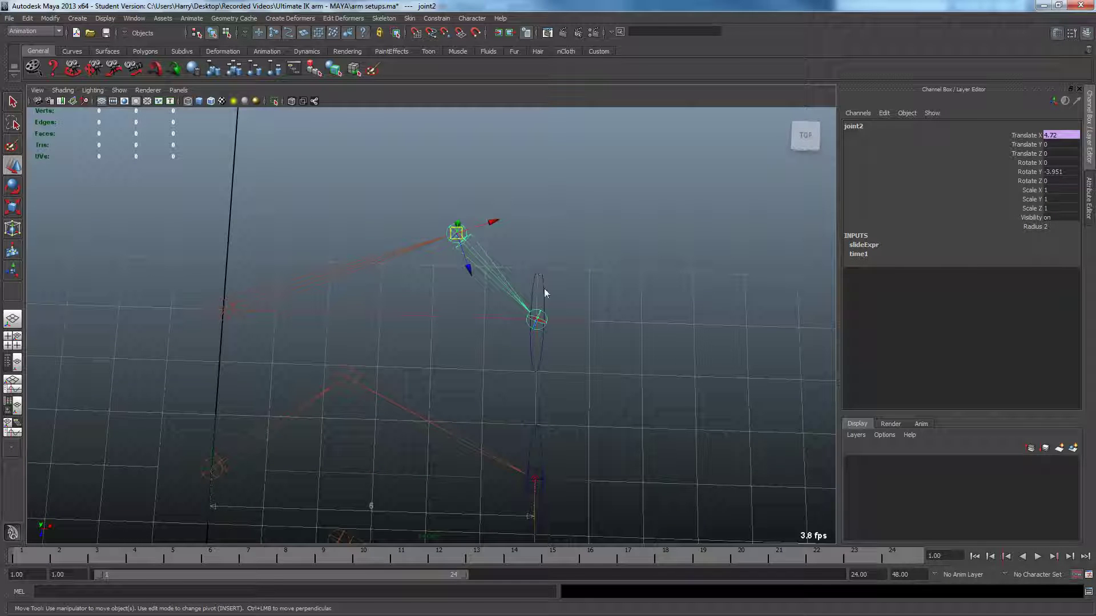
{"action": "right_click_drag", "start_coordinate": [472, 298], "coordinate": [467, 300], "text": "alt"}
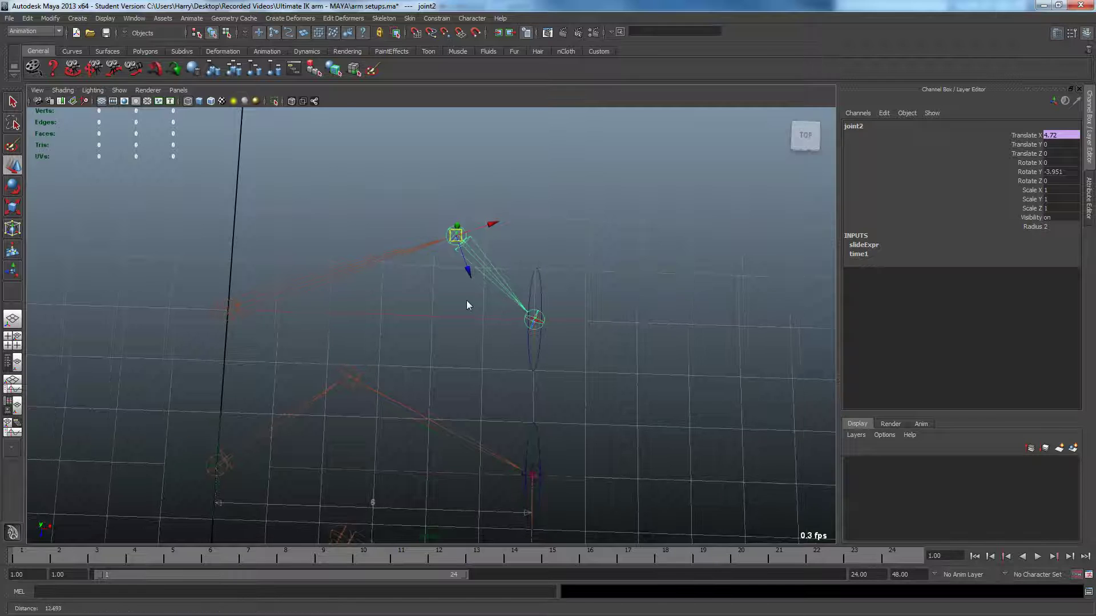
- Reselect nurbsCircle1 on the farthest arm and reset its Slide attribute to 0
{"action": "left_click", "coordinate": [517, 302]}
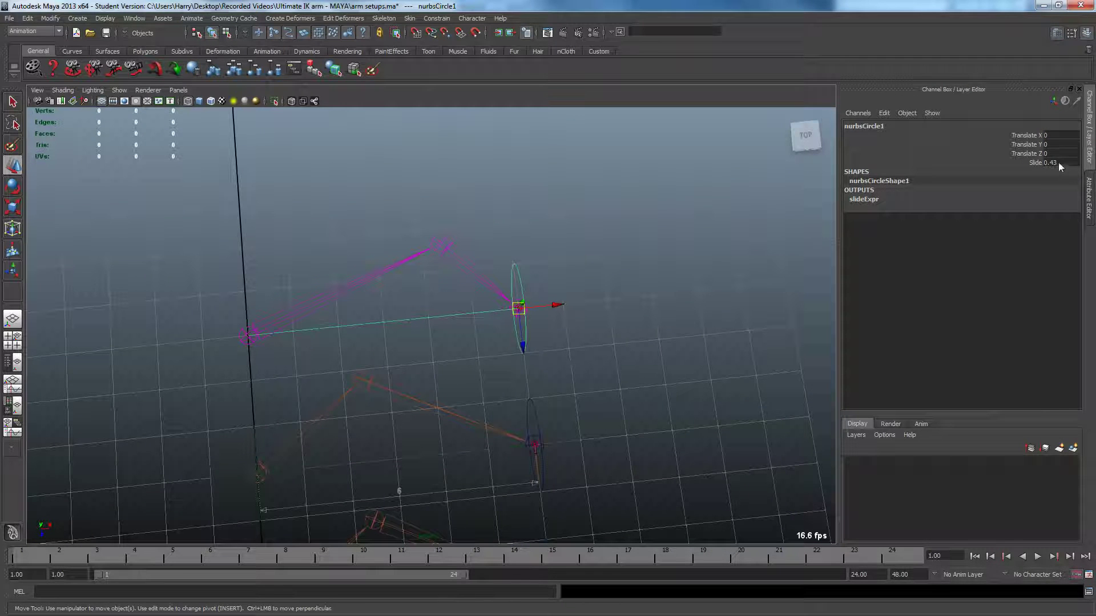
{"action": "type", "text": "0"}
{"action": "key", "text": "Return"}
{"action": "left_click_drag", "start_coordinate": [515, 443], "coordinate": [542, 316], "text": "alt"}
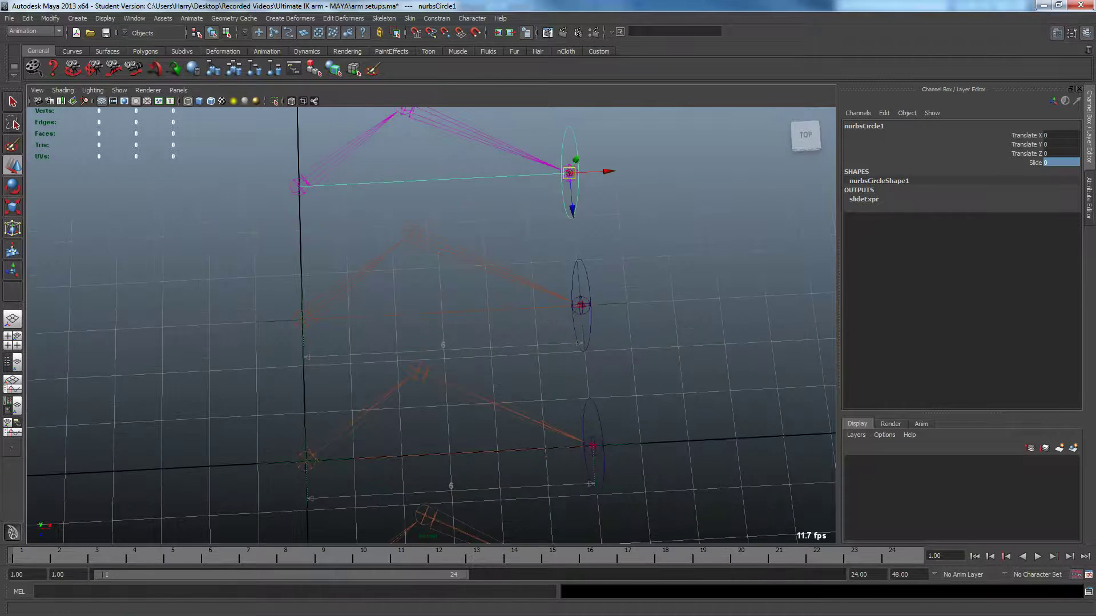
- Select the second arm's control nurbsCircle2, move it to Translate X 2.951, and try adjusting its Stretch attribute
{"action": "left_click", "coordinate": [587, 276]}
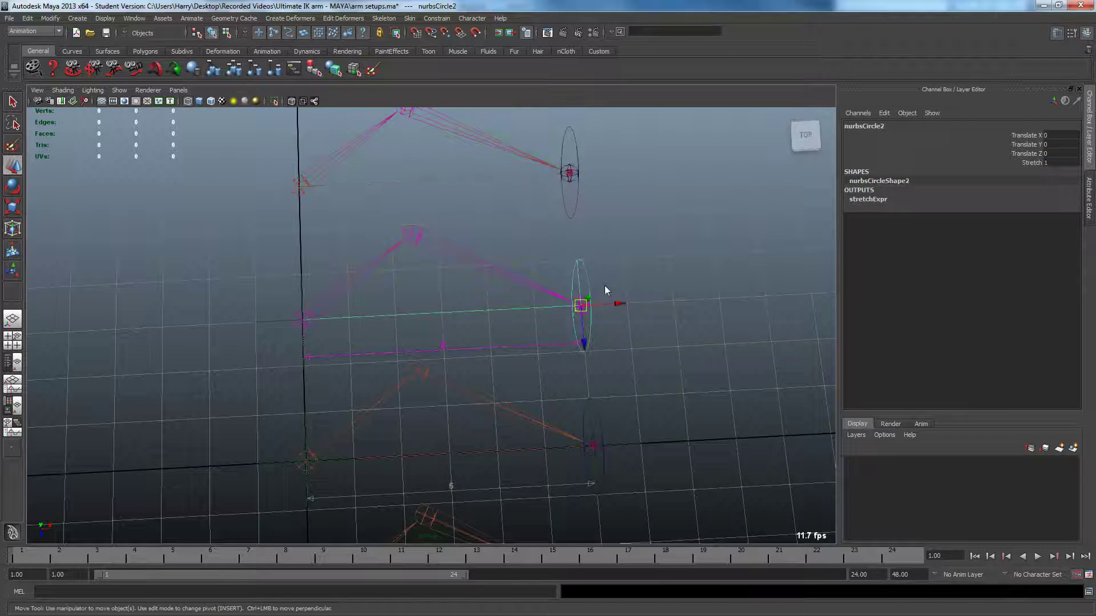
{"action": "left_click_drag", "start_coordinate": [619, 309], "coordinate": [770, 296]}
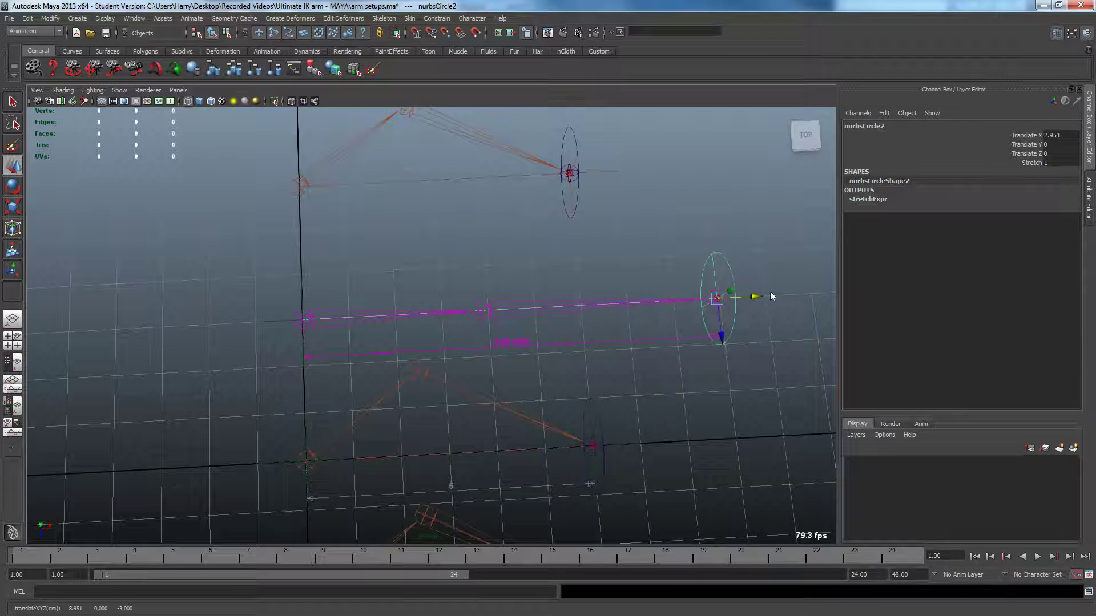
{"action": "left_click", "coordinate": [1029, 163]}
{"action": "middle_click_drag", "start_coordinate": [831, 239], "coordinate": [808, 245]}
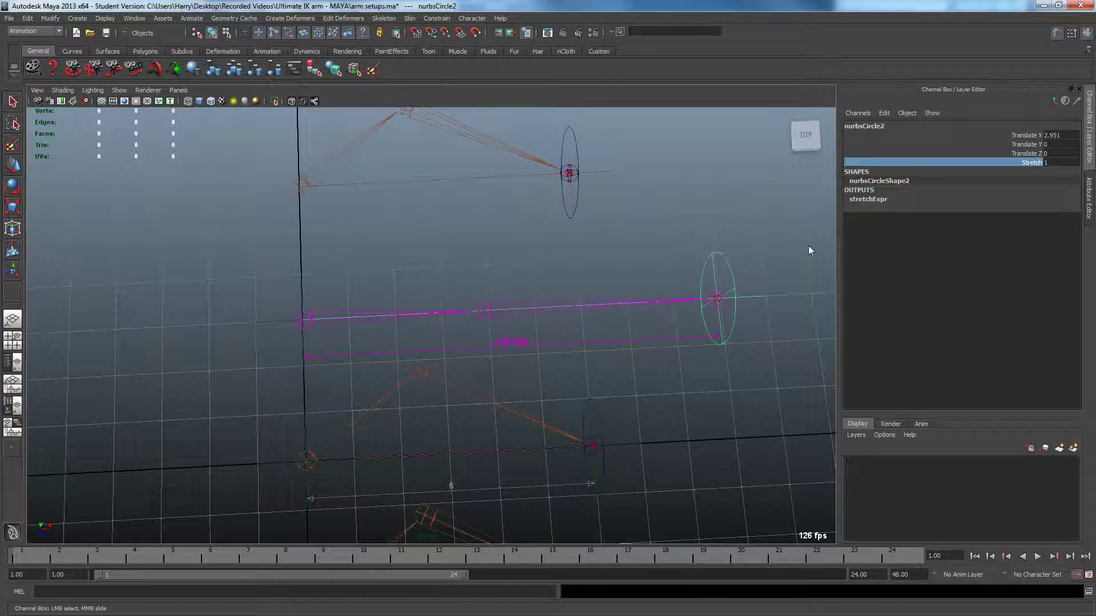
- Reset the Translate X of nurbsCircle2 to 0 and try moving the control inward along X
{"action": "double_click", "coordinate": [1047, 163]}
{"action": "type", "text": "w"}
{"action": "type", "text": "0"}
{"action": "key", "text": "Return"}
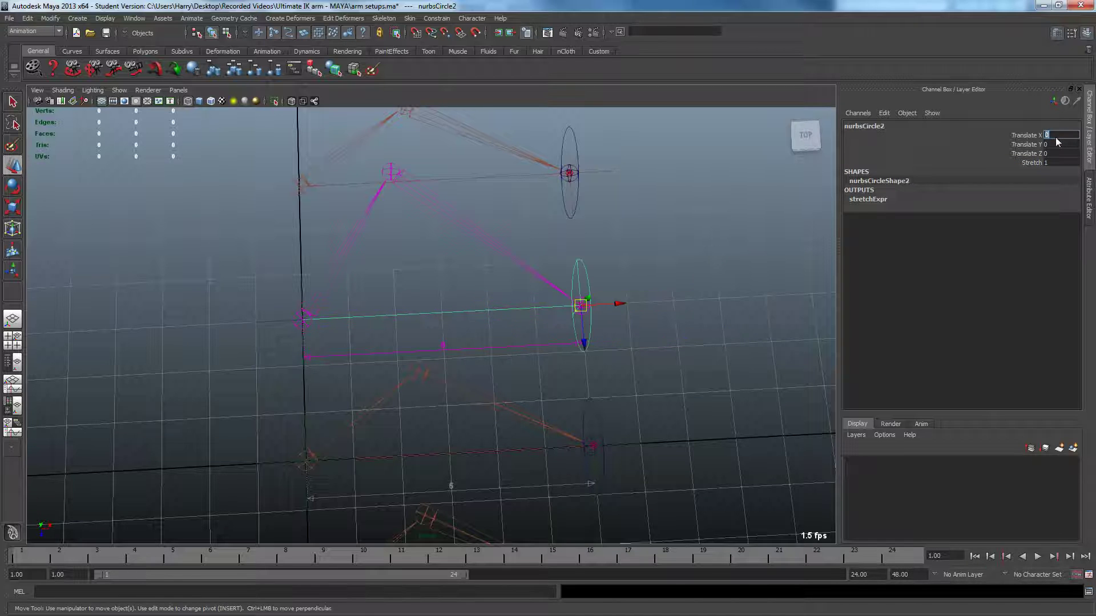
{"action": "left_click_drag", "start_coordinate": [621, 304], "coordinate": [481, 324]}
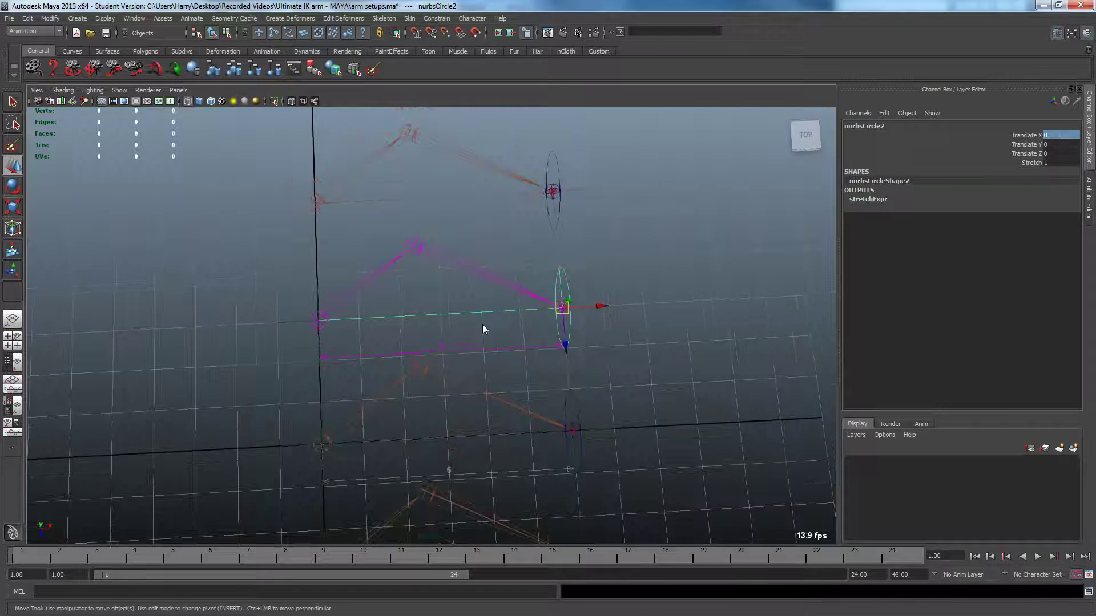
- Switch to the Word document "text", read the section on creating stretchy IK, and minimize the document
{"action": "key", "text": "alt+Tab"}
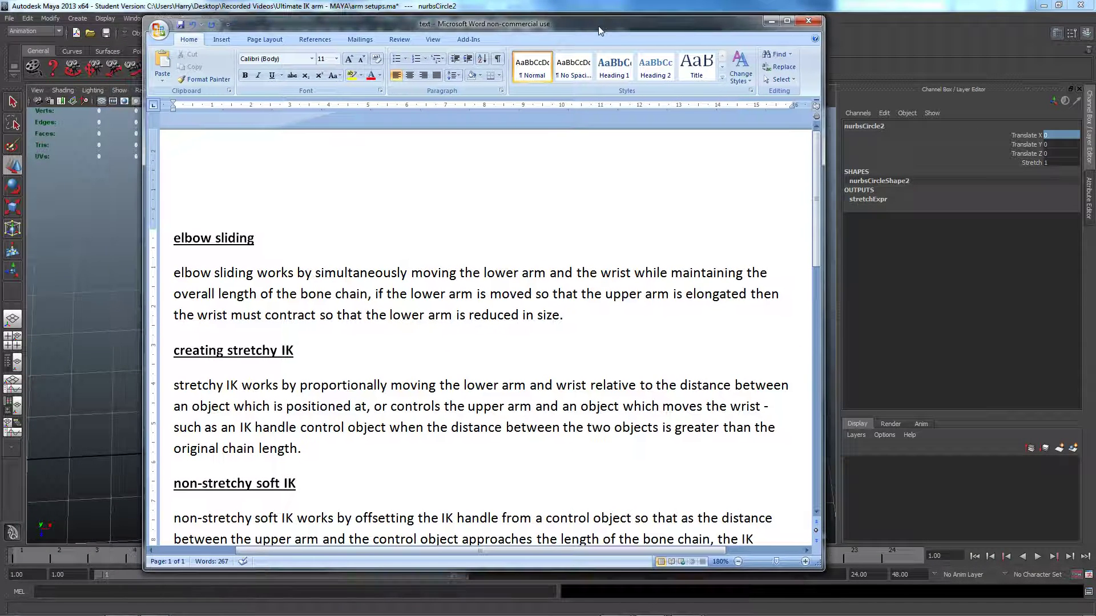
{"action": "scroll", "coordinate": [501, 322], "scroll_direction": "down", "scroll_amount": 1}
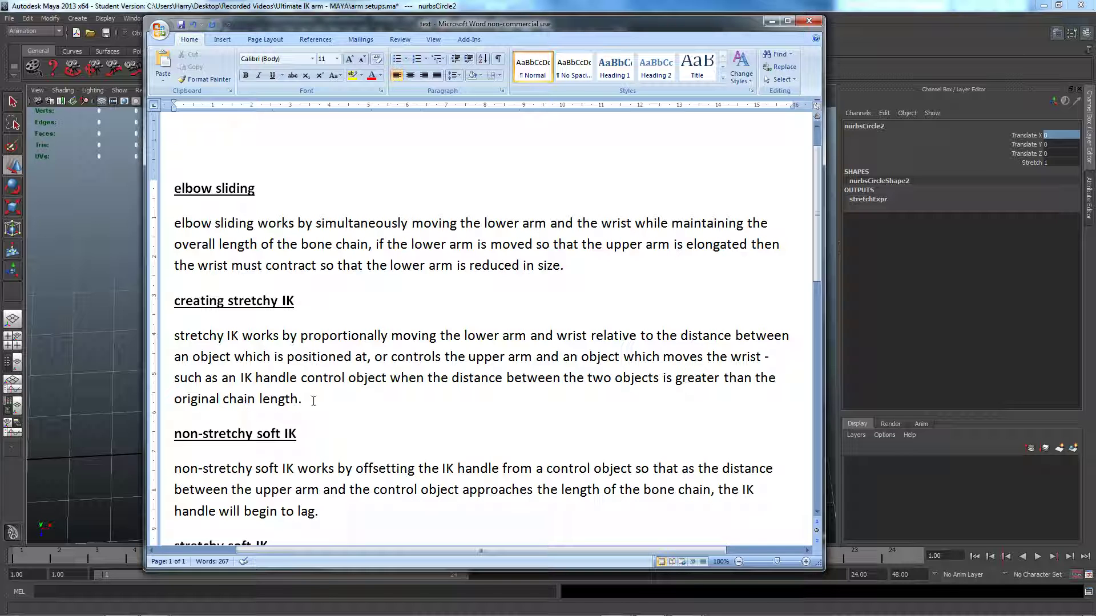
{"action": "left_click", "coordinate": [771, 21]}
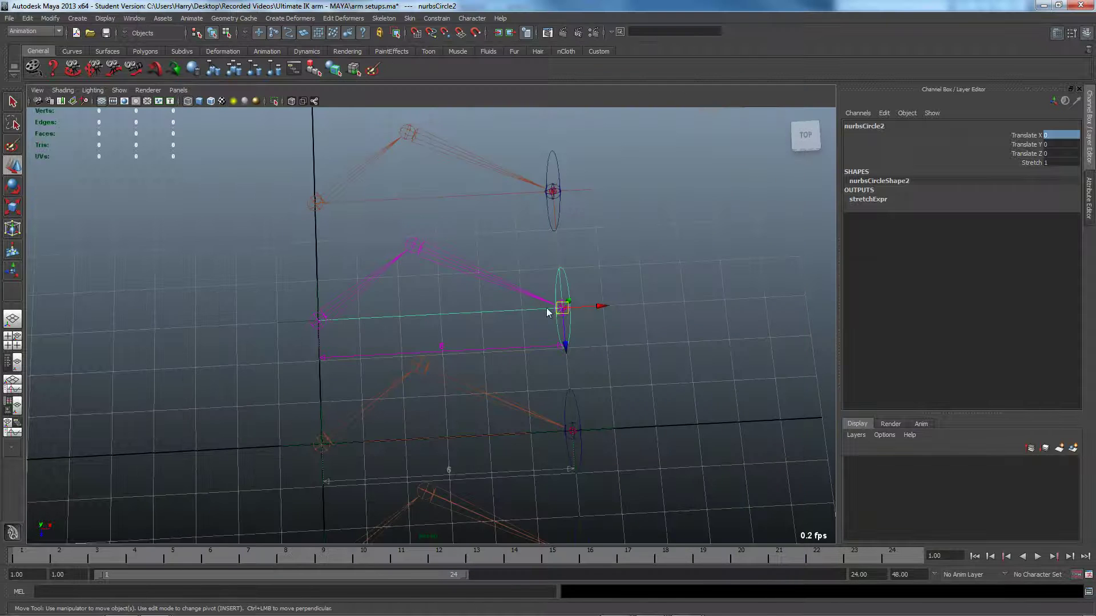
- Move nurbsCircle2 to Translate X 2.743 and Z -0.141, and inspect locator1 at the second arm's upper arm
{"action": "left_click_drag", "start_coordinate": [572, 298], "coordinate": [656, 259], "text": "alt"}
{"action": "left_click_drag", "start_coordinate": [624, 297], "coordinate": [253, 355], "text": "alt"}
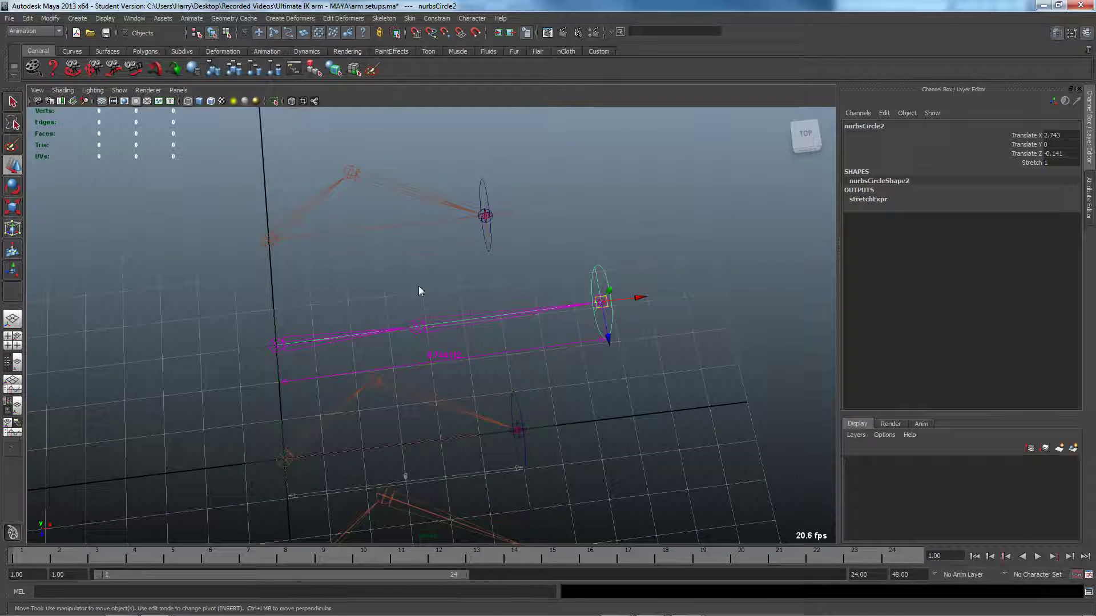
{"action": "left_click_drag", "start_coordinate": [251, 370], "coordinate": [251, 369]}
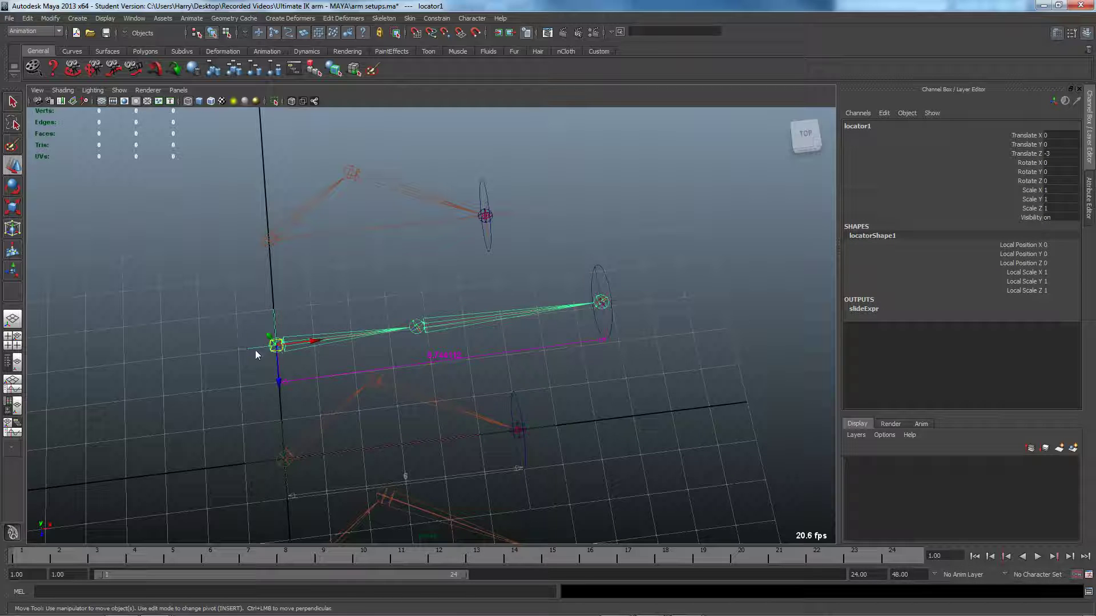
{"action": "left_click", "coordinate": [608, 279]}
{"action": "left_click_drag", "start_coordinate": [604, 290], "coordinate": [618, 299], "text": "alt"}
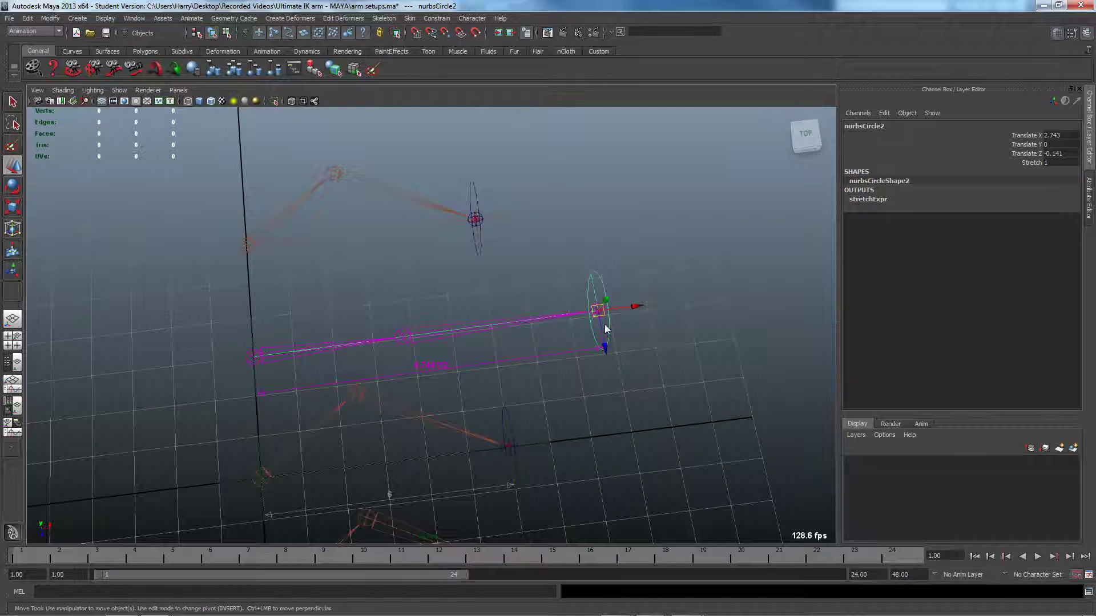
- Move nurbsCircle2 inward to Translate X 0.866 and inspect the second arm's elbow joint joint5
{"action": "left_click_drag", "start_coordinate": [628, 307], "coordinate": [525, 330]}
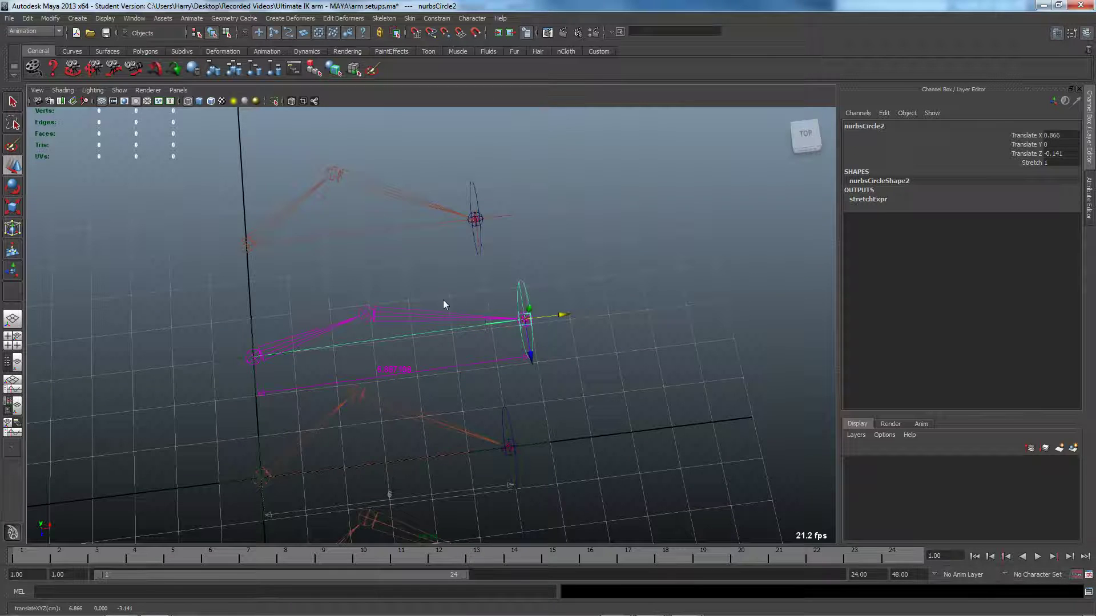
{"action": "middle_click_drag", "start_coordinate": [437, 300], "coordinate": [466, 313], "text": "alt"}
{"action": "left_click", "coordinate": [457, 321]}
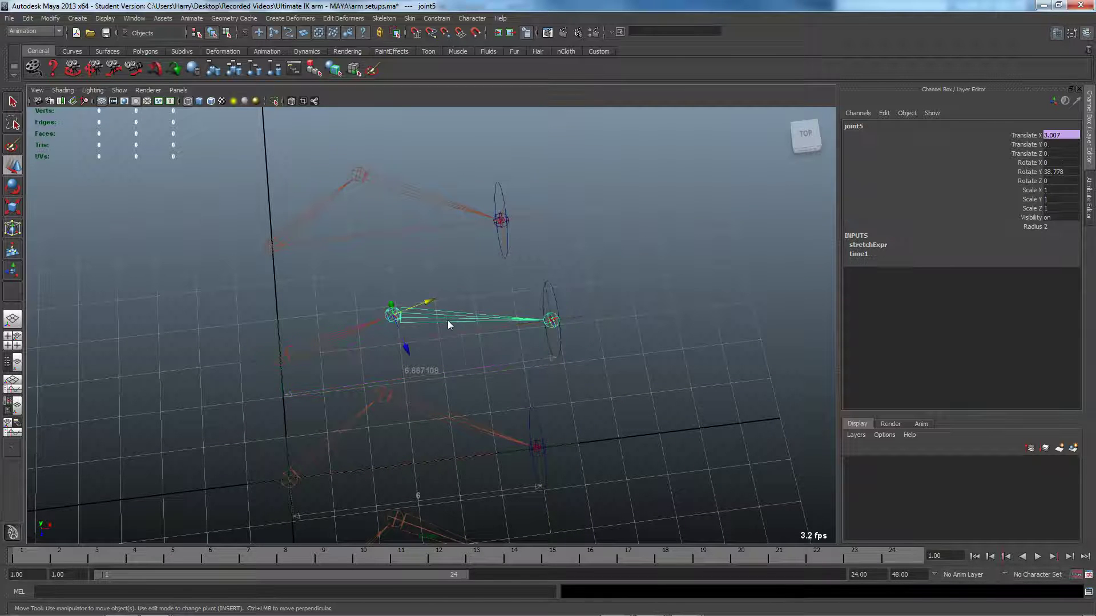
- Stretch the second arm by moving nurbsCircle2 to Translate X 2.376, and inspect the translate values of joint5 and joint6
{"action": "left_click", "coordinate": [556, 300]}
{"action": "left_click_drag", "start_coordinate": [582, 319], "coordinate": [640, 310]}
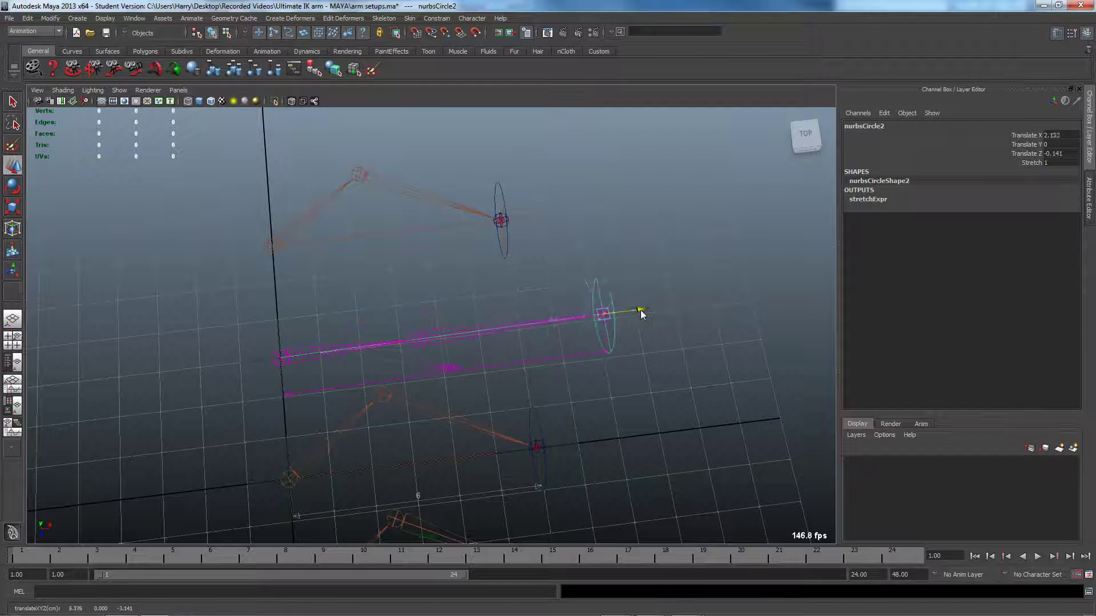
{"action": "left_click_drag", "start_coordinate": [474, 350], "coordinate": [545, 349], "text": "alt"}
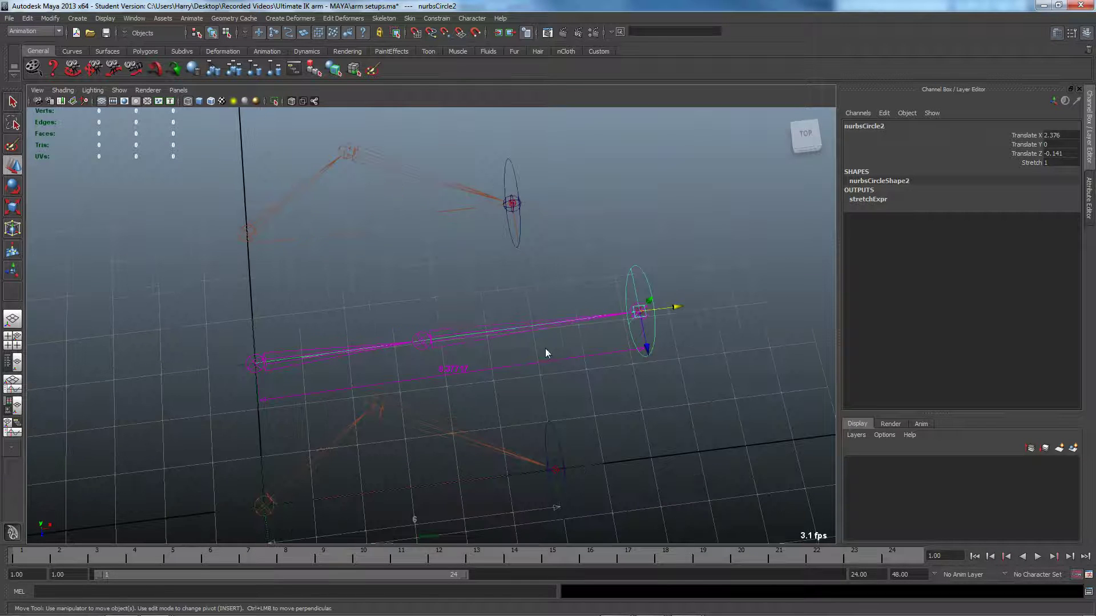
{"action": "left_click", "coordinate": [459, 324]}
{"action": "left_click", "coordinate": [468, 329]}
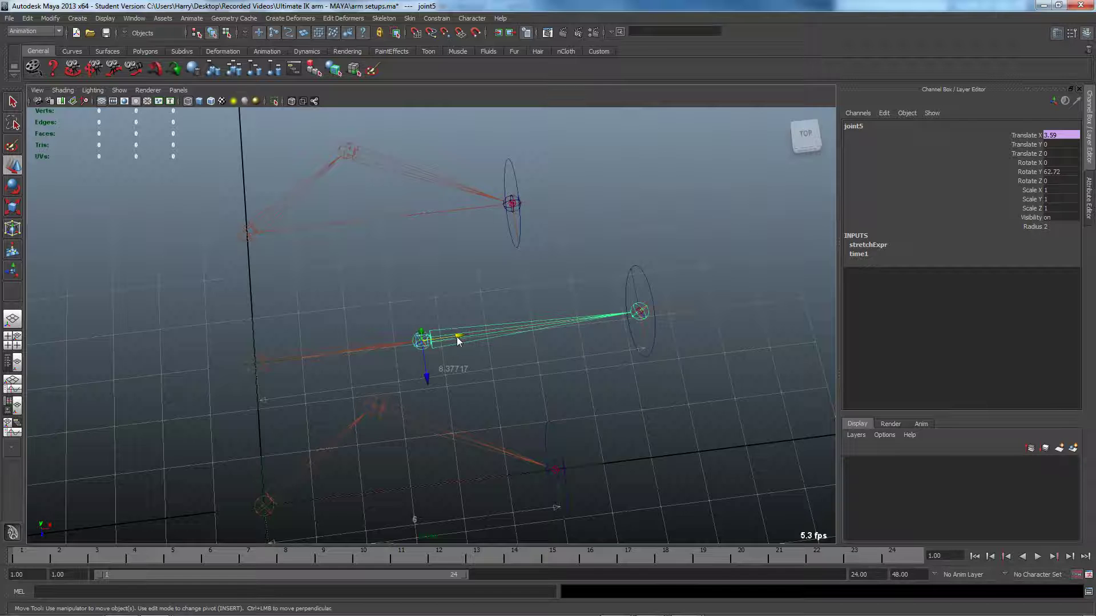
{"action": "middle_click_drag", "start_coordinate": [457, 340], "coordinate": [419, 344], "text": "alt"}
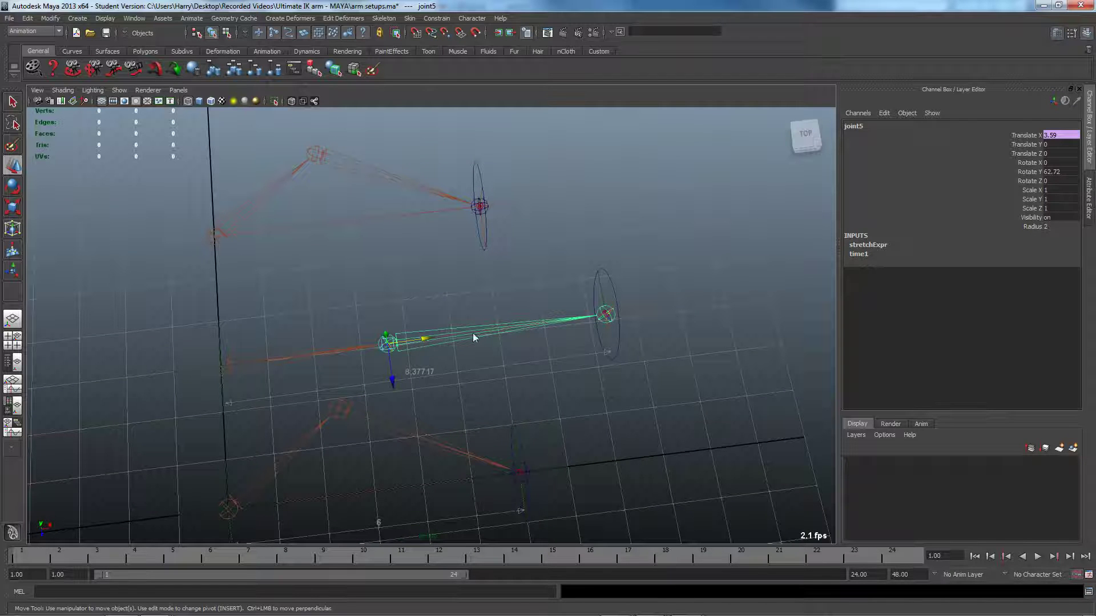
{"action": "key", "text": "Down"}
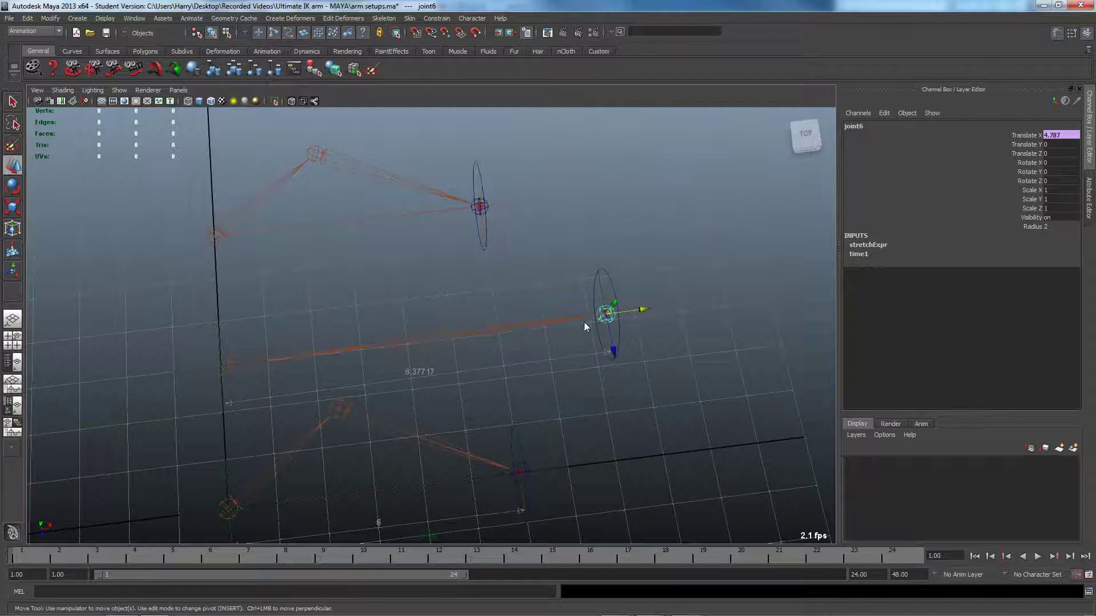
- Reselect nurbsCircle2 and bring it back to Translate X 1 and Translate Z 0
{"action": "left_click", "coordinate": [612, 286]}
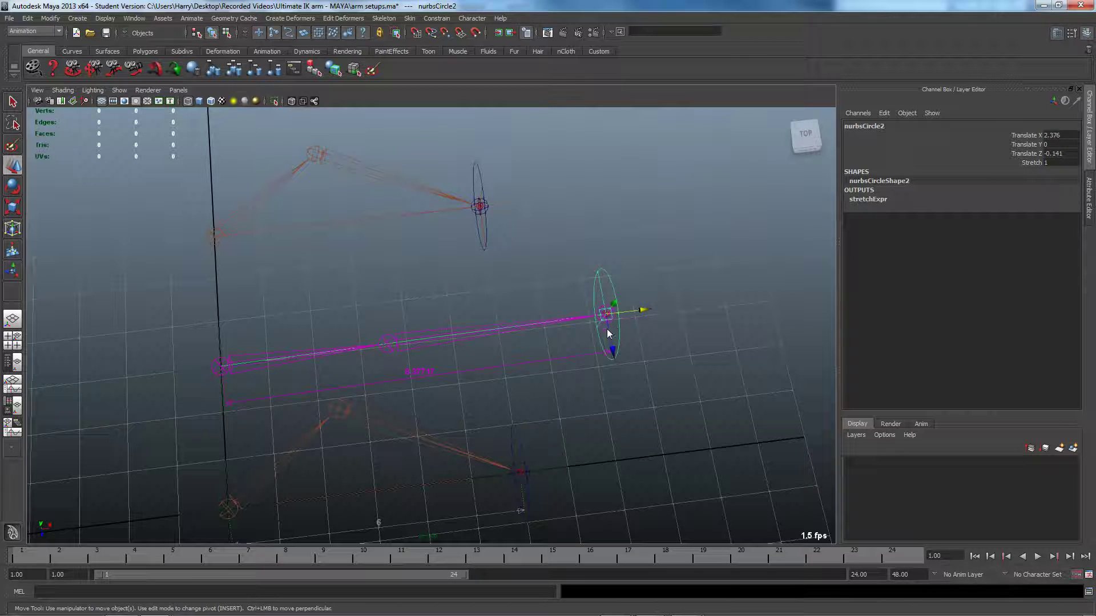
{"action": "left_click_drag", "start_coordinate": [603, 316], "coordinate": [569, 269]}
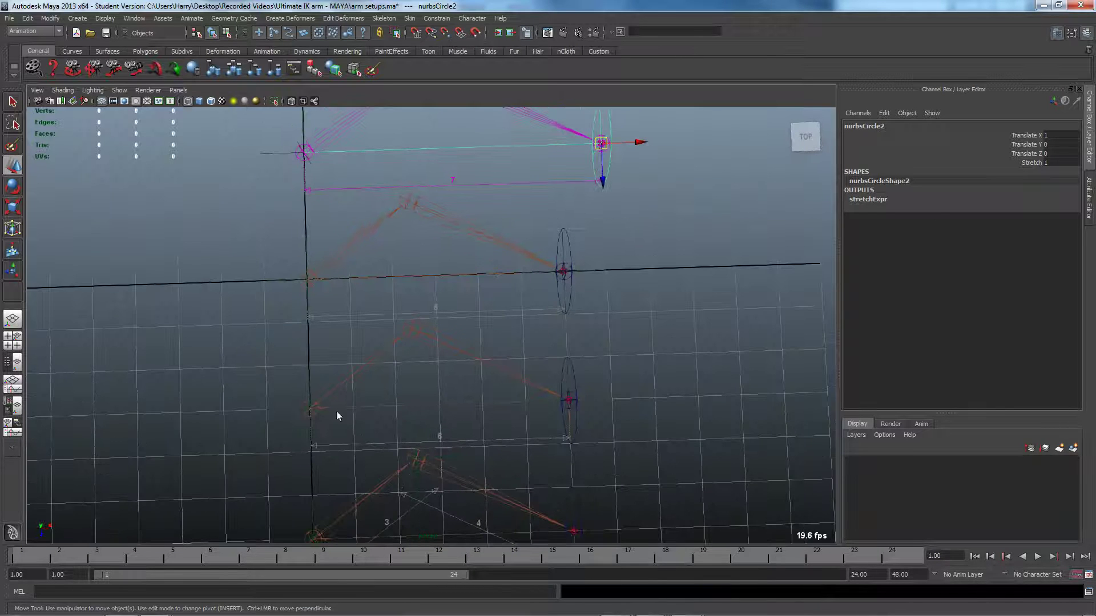
- Select the third arm's control nurbsCircle3, set its Soft attribute to 0.5, and move it along X to 1.176
{"action": "left_click", "coordinate": [566, 249]}
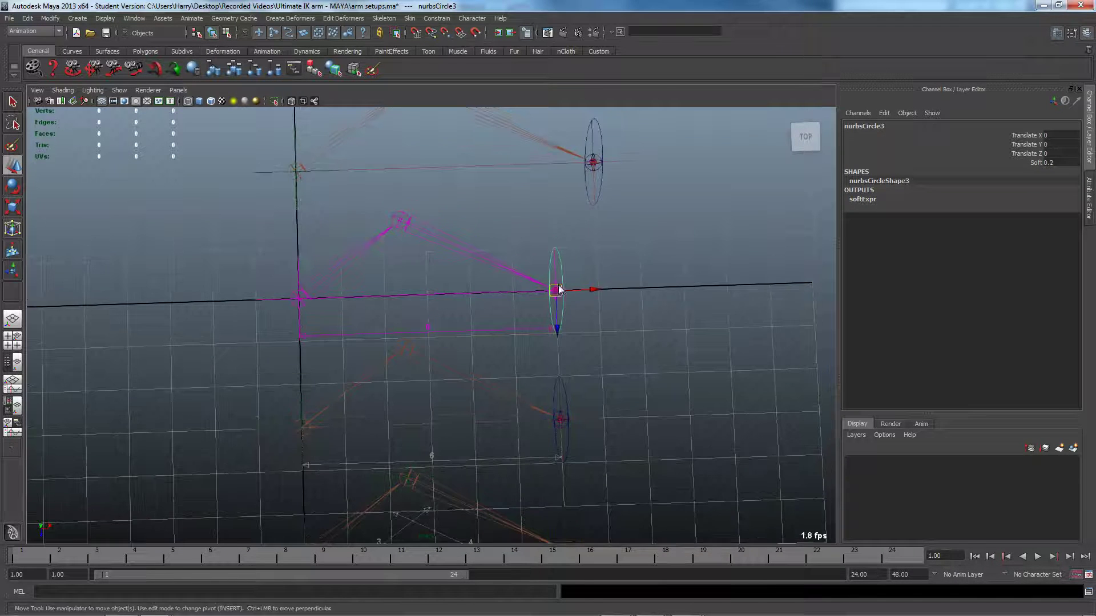
{"action": "left_click_drag", "start_coordinate": [587, 275], "coordinate": [655, 265]}
{"action": "left_click", "coordinate": [1038, 162]}
{"action": "left_click", "coordinate": [1056, 163]}
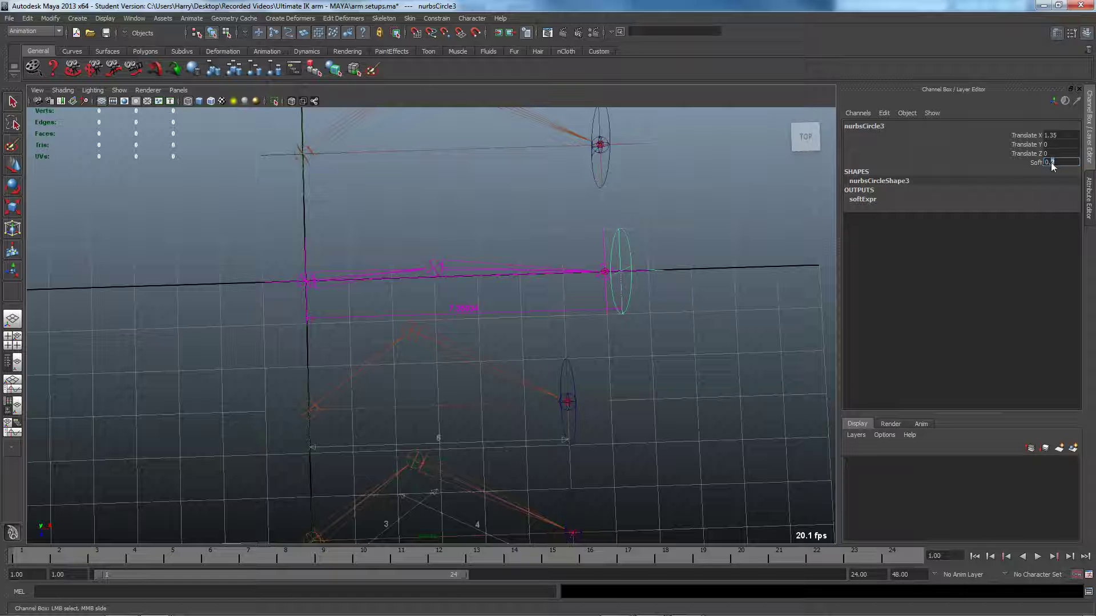
{"action": "type", "text": "0.5"}
{"action": "key", "text": "Return"}
{"action": "key", "text": "w"}
{"action": "mouse_move", "coordinate": [661, 272]}
{"action": "left_mouse_down"}
{"action": "mouse_move", "coordinate": [632, 272]}
{"action": "mouse_move", "coordinate": [755, 274]}
{"action": "mouse_move", "coordinate": [648, 273]}
{"action": "left_mouse_up"}
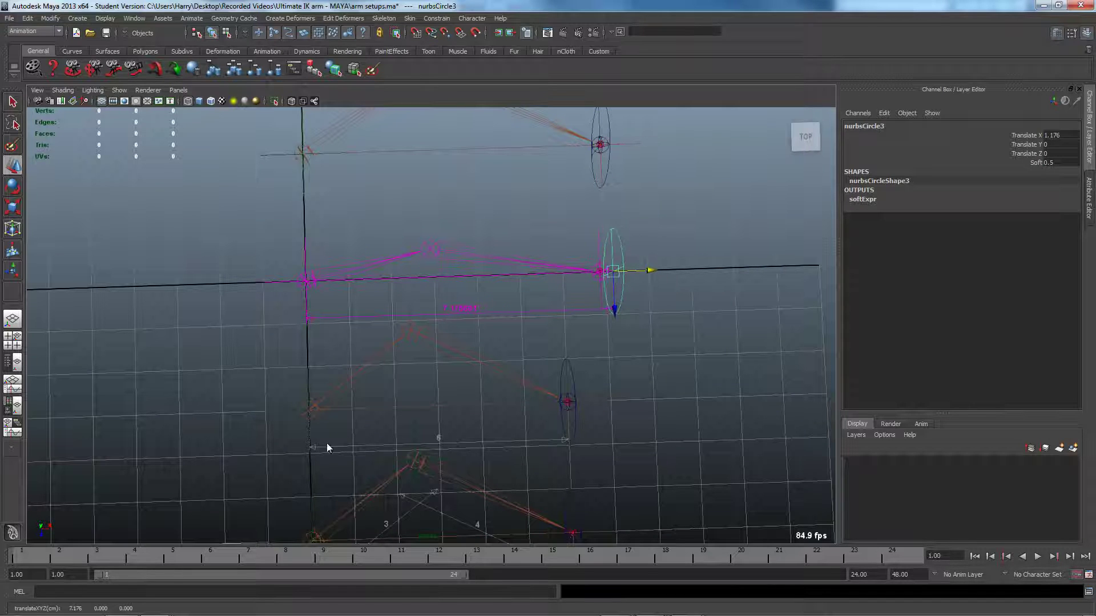
- Switch to the Word document "text", read the non-stretchy soft IK section, and minimize the document
{"action": "mouse_move", "coordinate": [649, 604]}
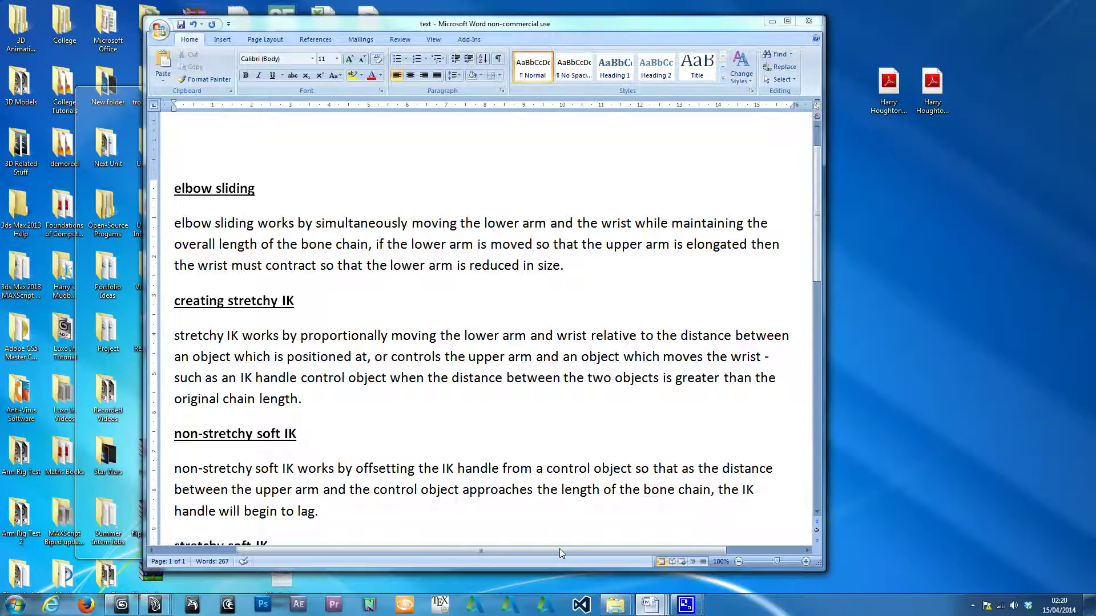
{"action": "left_click", "coordinate": [559, 549]}
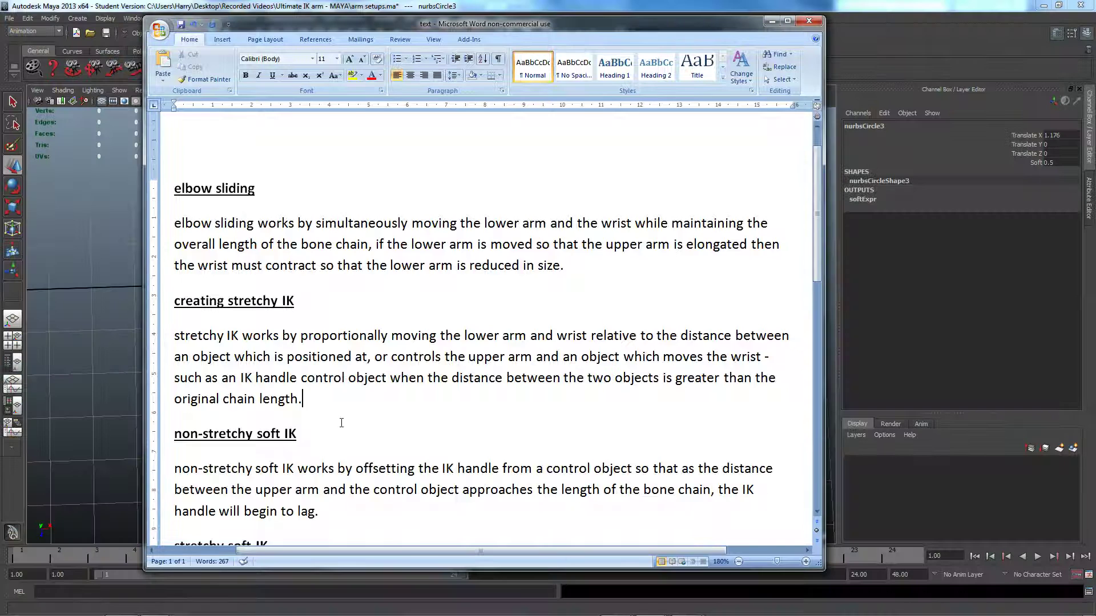
{"action": "scroll", "coordinate": [341, 423], "scroll_direction": "down", "scroll_amount": 3}
{"action": "scroll", "coordinate": [508, 445], "scroll_direction": "down", "scroll_amount": 1}
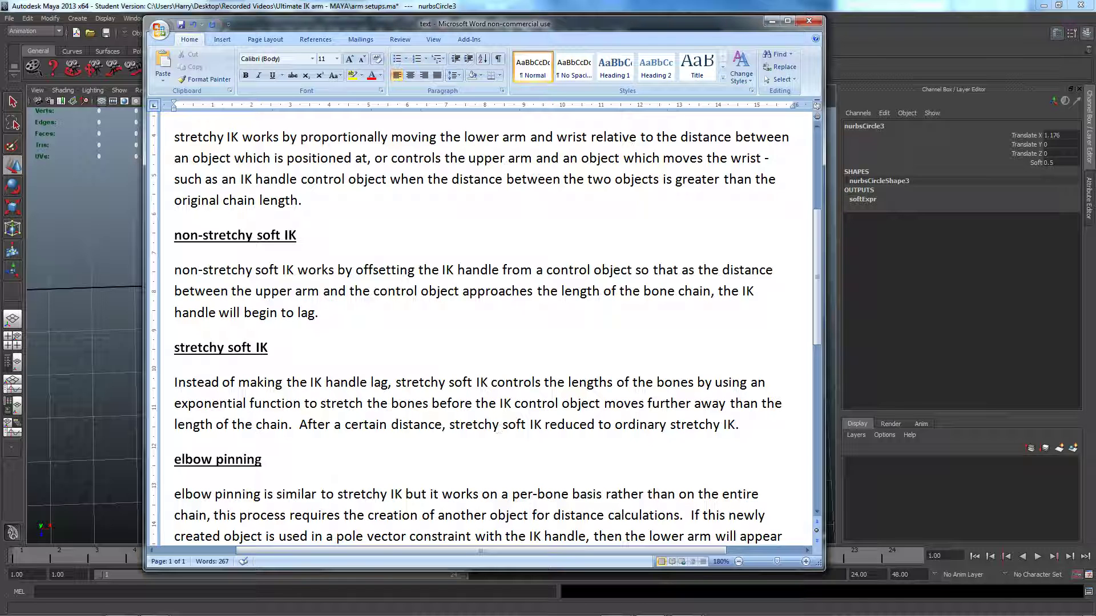
{"action": "left_click", "coordinate": [771, 22]}
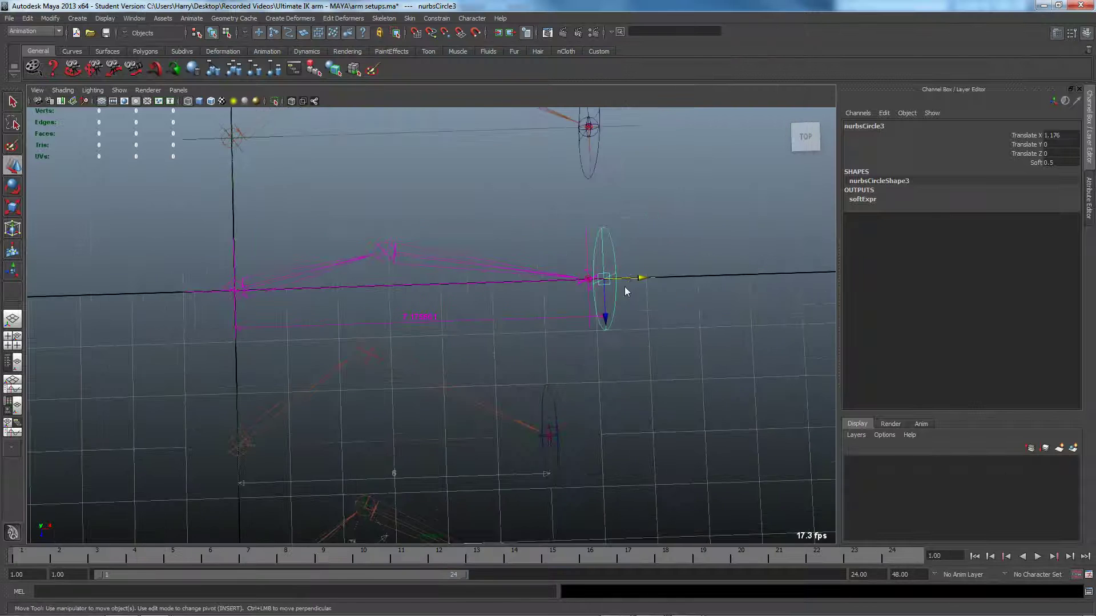
- Move nurbsCircle3 to Translate X 0.921 and select locator3 at the third arm's upper arm
{"action": "mouse_move", "coordinate": [640, 279]}
{"action": "left_mouse_down"}
{"action": "mouse_move", "coordinate": [591, 280]}
{"action": "mouse_move", "coordinate": [628, 278]}
{"action": "left_mouse_up"}
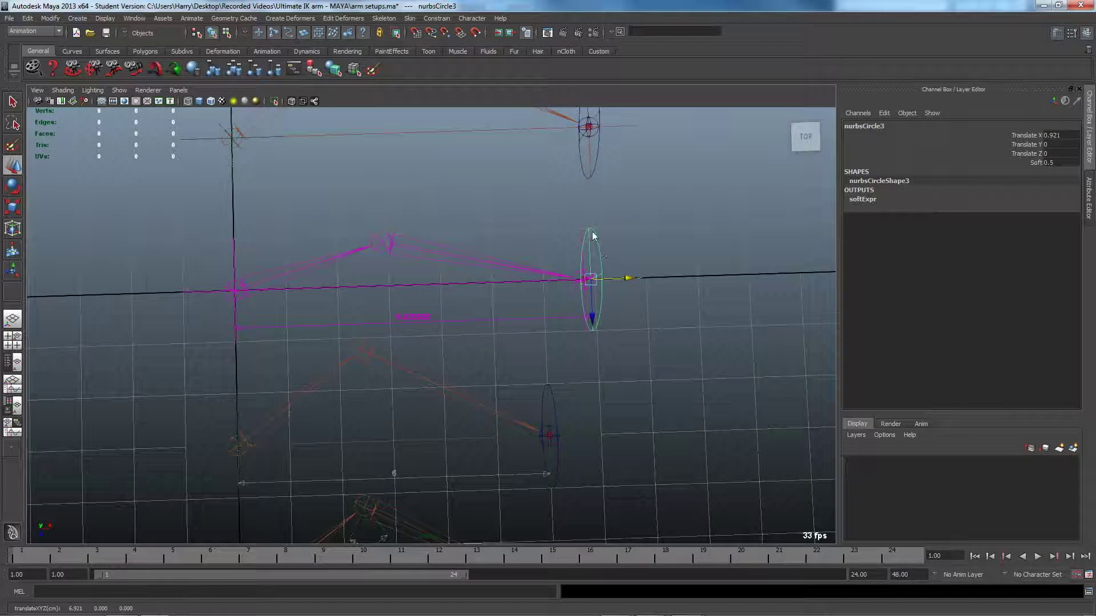
{"action": "left_click_drag", "start_coordinate": [188, 273], "coordinate": [192, 314]}
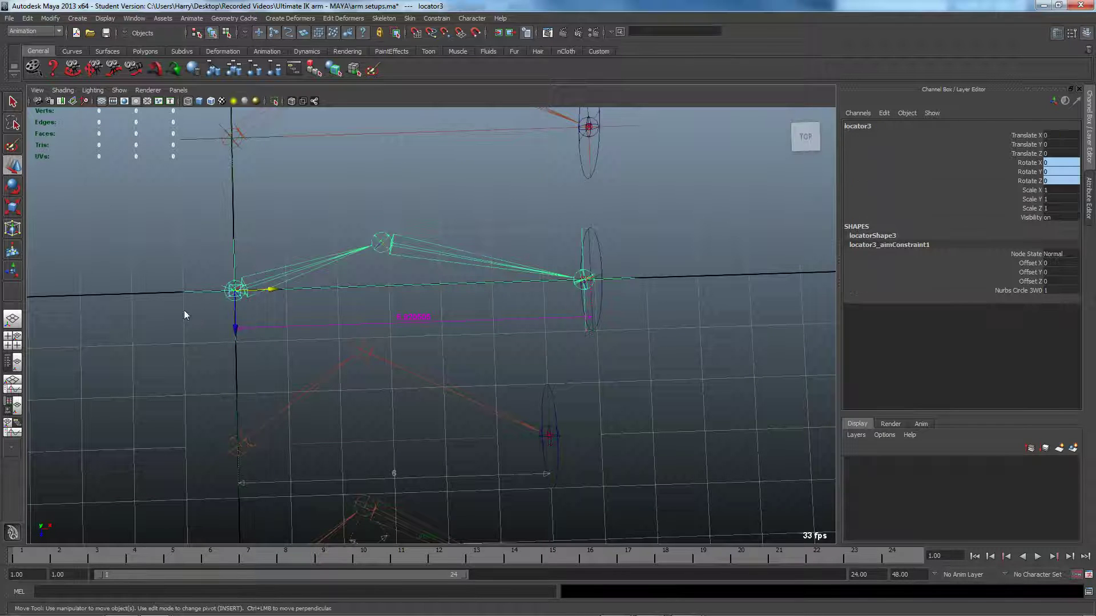
- Reselect the third arm's control nurbsCircle3 and slide it back and forth along X, ending at Translate X 1.165
{"action": "left_click", "coordinate": [599, 251]}
{"action": "mouse_move", "coordinate": [630, 280]}
{"action": "left_mouse_down"}
{"action": "mouse_move", "coordinate": [614, 278]}
{"action": "mouse_move", "coordinate": [628, 276]}
{"action": "left_mouse_up"}
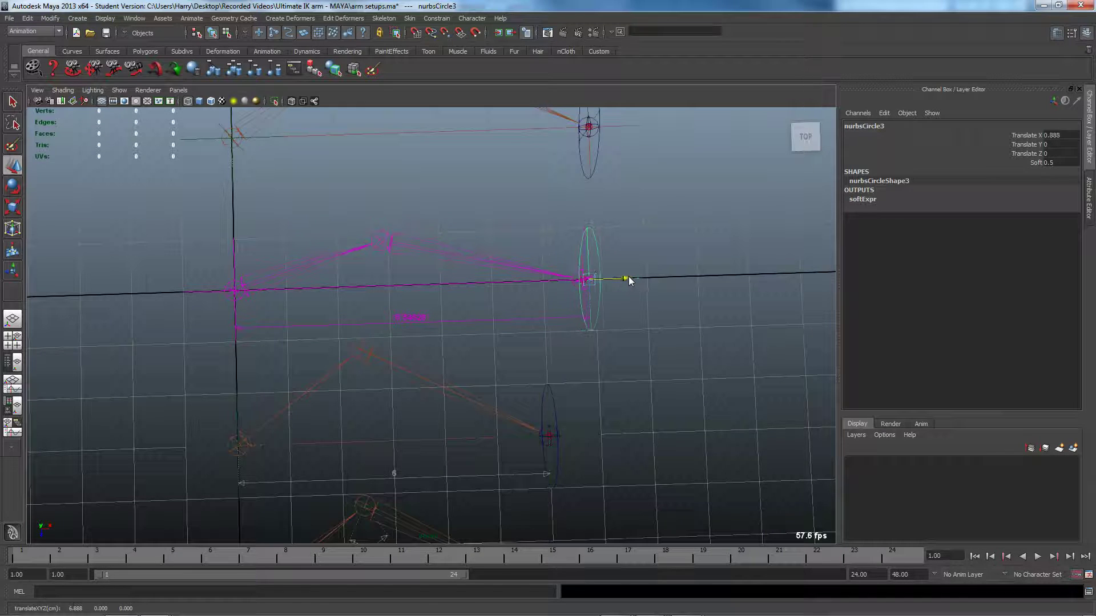
{"action": "middle_click_drag", "start_coordinate": [623, 286], "coordinate": [516, 313], "text": "alt"}
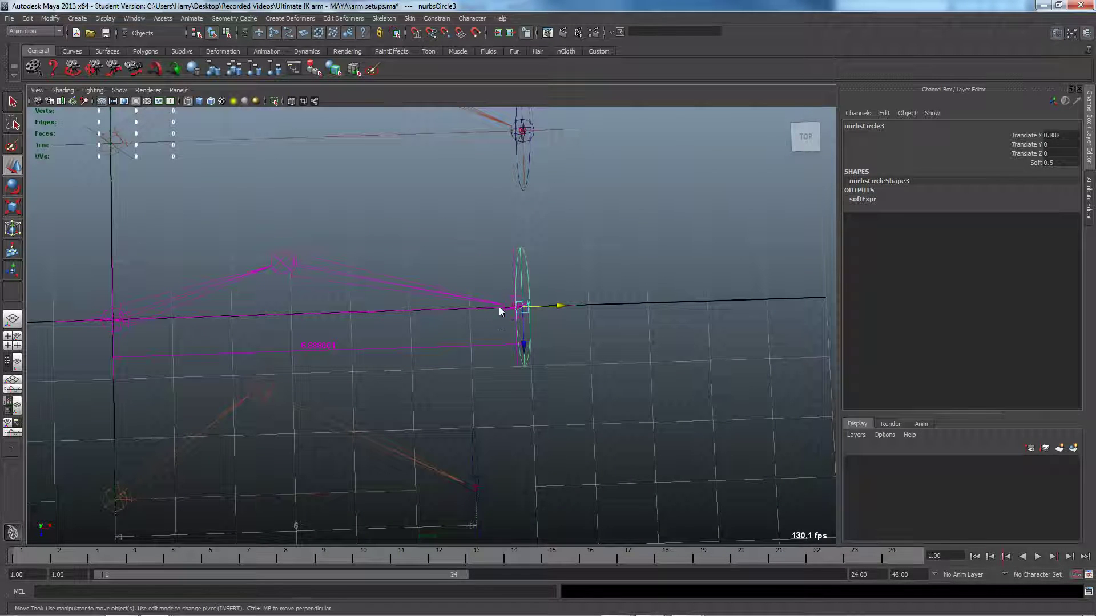
{"action": "mouse_move", "coordinate": [560, 307]}
{"action": "left_mouse_down"}
{"action": "mouse_move", "coordinate": [736, 303]}
{"action": "mouse_move", "coordinate": [545, 304]}
{"action": "left_mouse_up"}
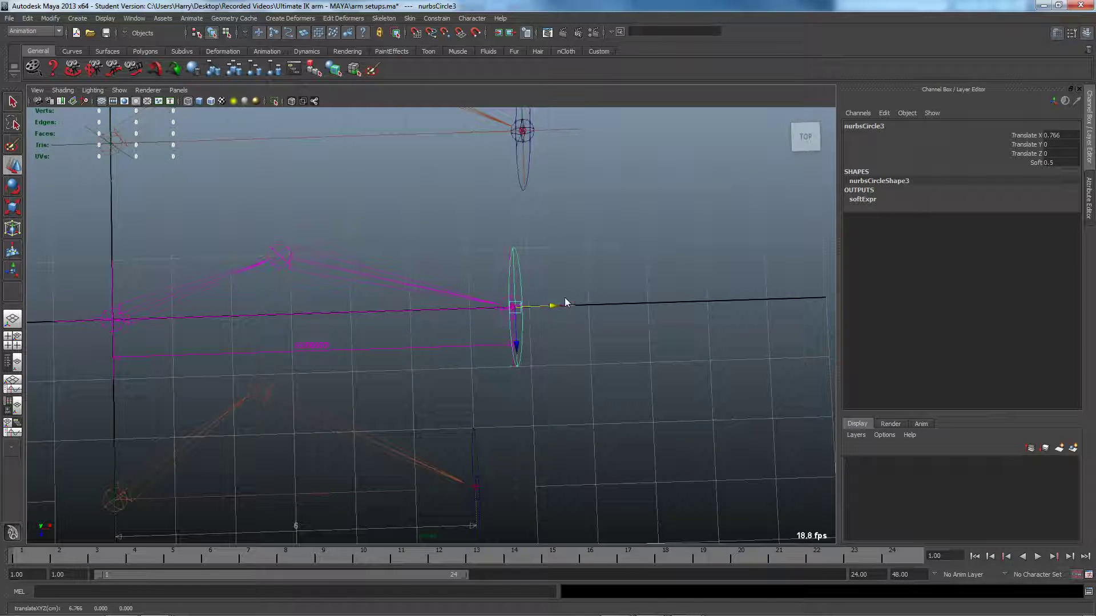
{"action": "left_click_drag", "start_coordinate": [553, 307], "coordinate": [577, 303]}
- Enter 0.5 for nurbsCircle3's Soft attribute and move the control along X to 0.753
{"action": "left_click", "coordinate": [1053, 164]}
{"action": "type", "text": ".5"}
{"action": "key", "text": "Return"}
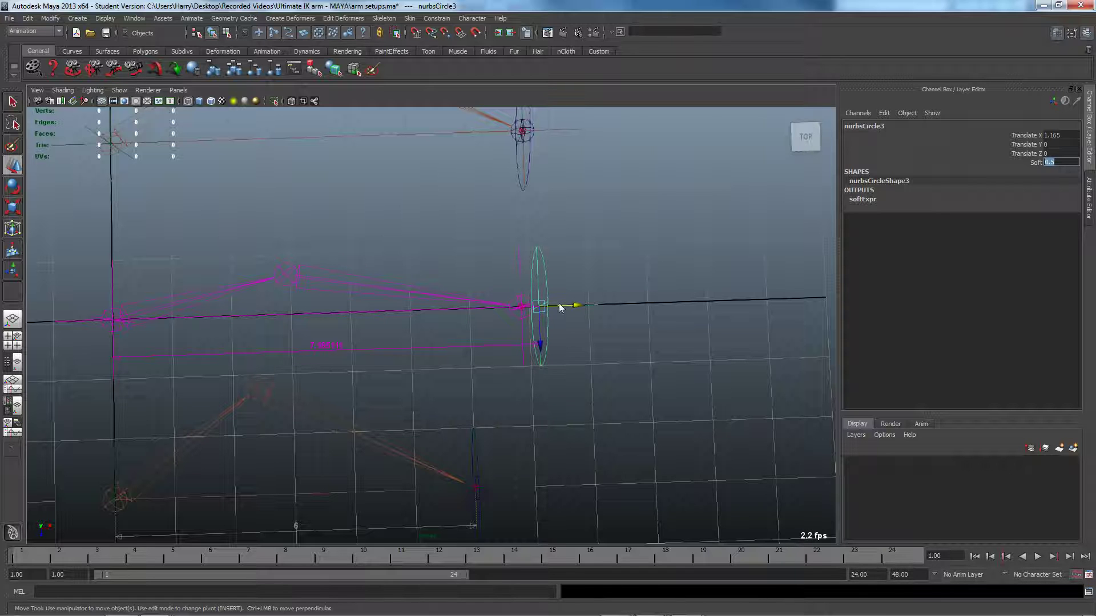
{"action": "left_click_drag", "start_coordinate": [577, 307], "coordinate": [545, 307]}
- Select the fourth arm's control nurbsCircle4, try moving it along X, and snap it to Translate X 0
{"action": "middle_click_drag", "start_coordinate": [585, 328], "coordinate": [732, 159], "text": "alt"}
{"action": "middle_click_drag", "start_coordinate": [642, 316], "coordinate": [645, 296], "text": "alt"}
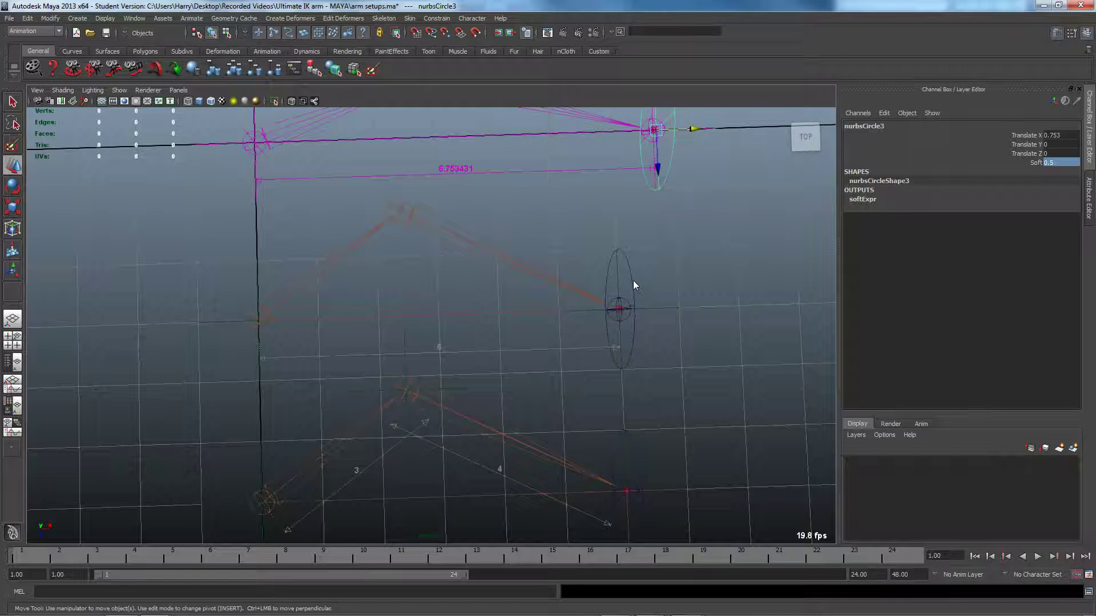
{"action": "left_click", "coordinate": [632, 285]}
{"action": "left_click_drag", "start_coordinate": [657, 309], "coordinate": [614, 312]}
{"action": "key", "text": "x"}
- Switch to the Word document "text", read the stretchy soft IK section, and minimize the document
{"action": "mouse_move", "coordinate": [601, 610]}
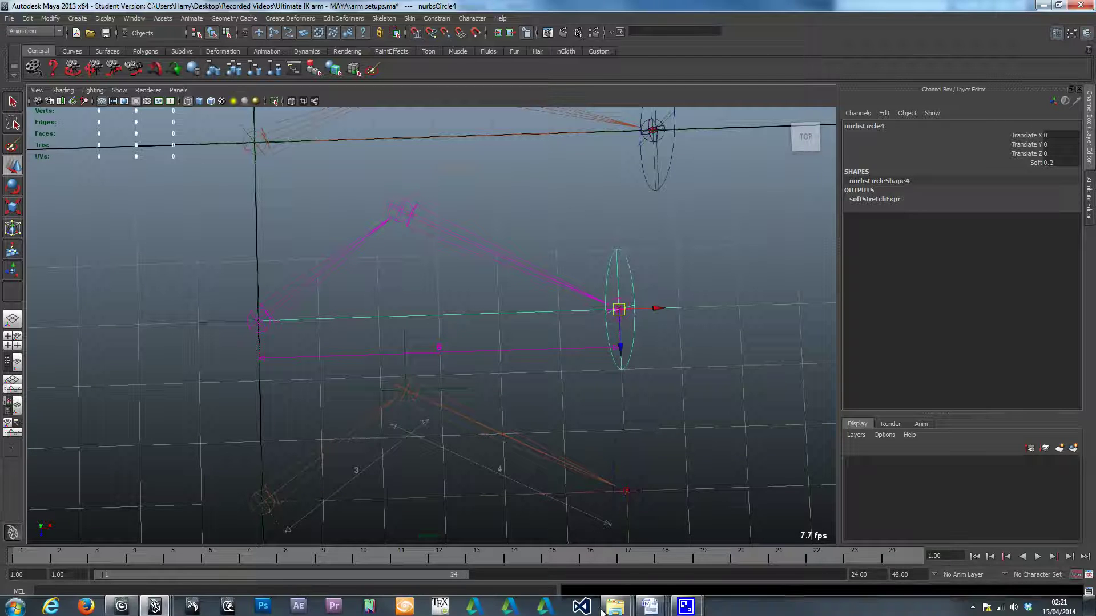
{"action": "mouse_move", "coordinate": [649, 606]}
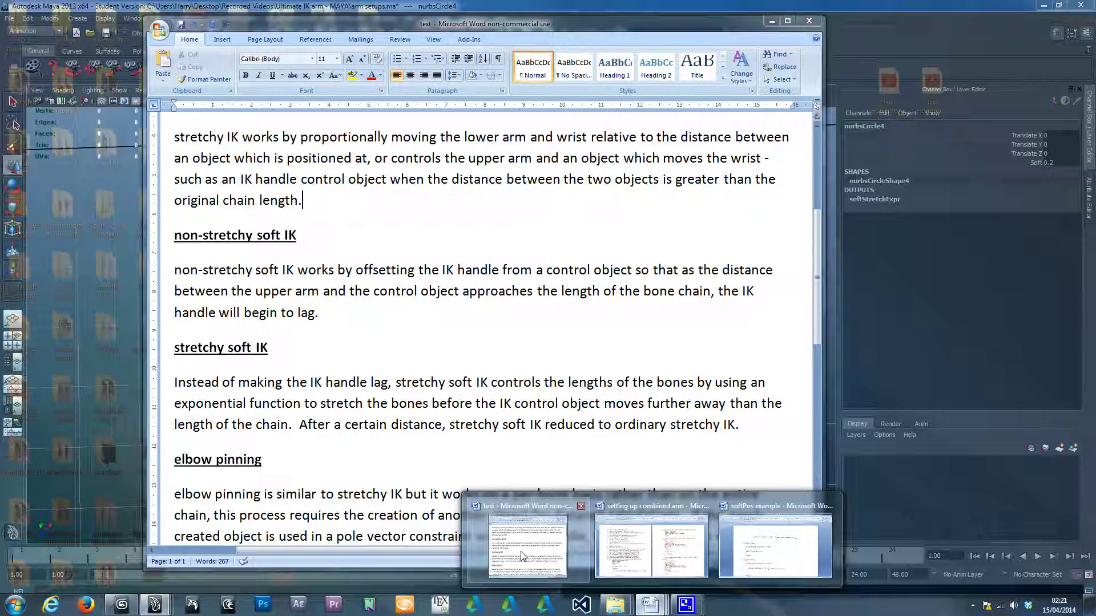
{"action": "left_click", "coordinate": [522, 556]}
{"action": "scroll", "coordinate": [291, 368], "scroll_direction": "down", "scroll_amount": 2}
{"action": "left_click", "coordinate": [292, 368]}
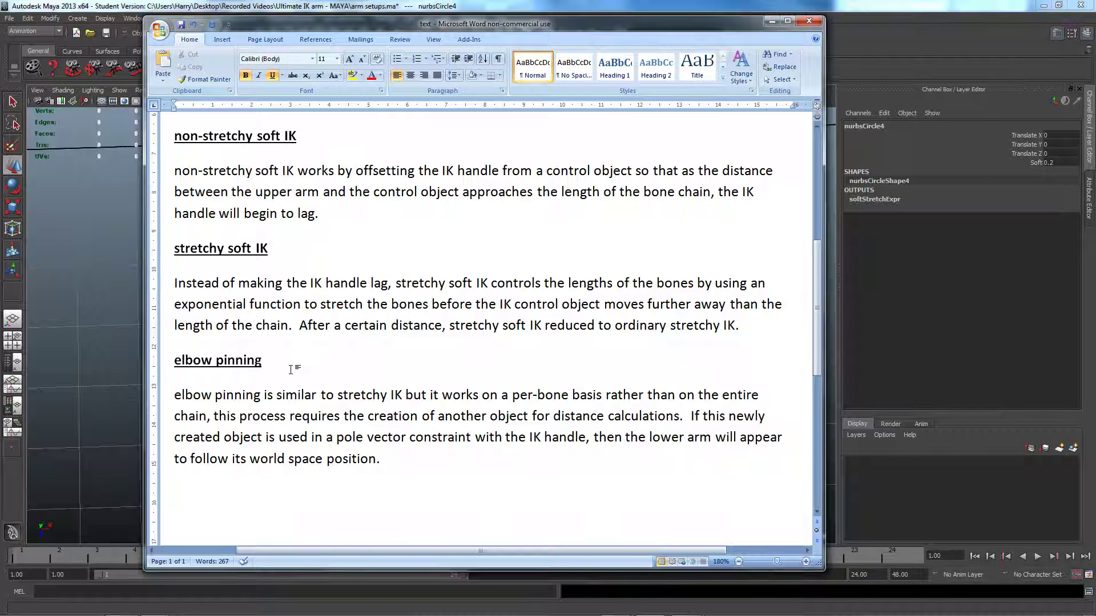
{"action": "left_click", "coordinate": [770, 23]}
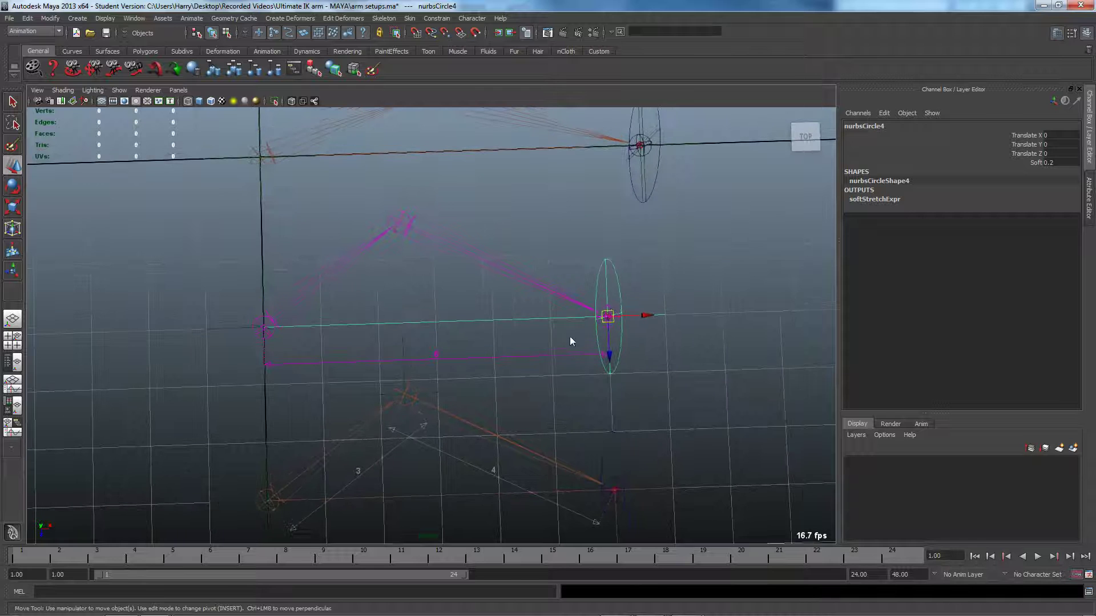
- Move nurbsCircle4 to Translate X -1.005 and select locator6 at the fourth arm's upper arm
{"action": "mouse_move", "coordinate": [611, 294]}
{"action": "left_mouse_down", "text": "alt"}
{"action": "mouse_move", "coordinate": [628, 348]}
{"action": "mouse_move", "coordinate": [625, 278]}
{"action": "left_mouse_up", "text": "alt"}
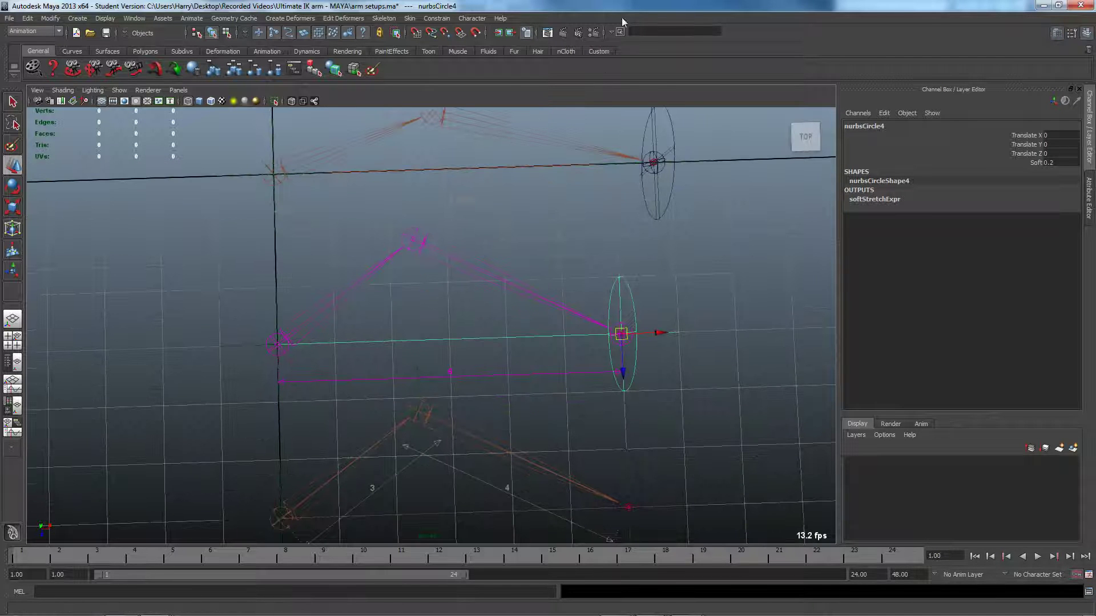
{"action": "left_click_drag", "start_coordinate": [659, 337], "coordinate": [624, 334]}
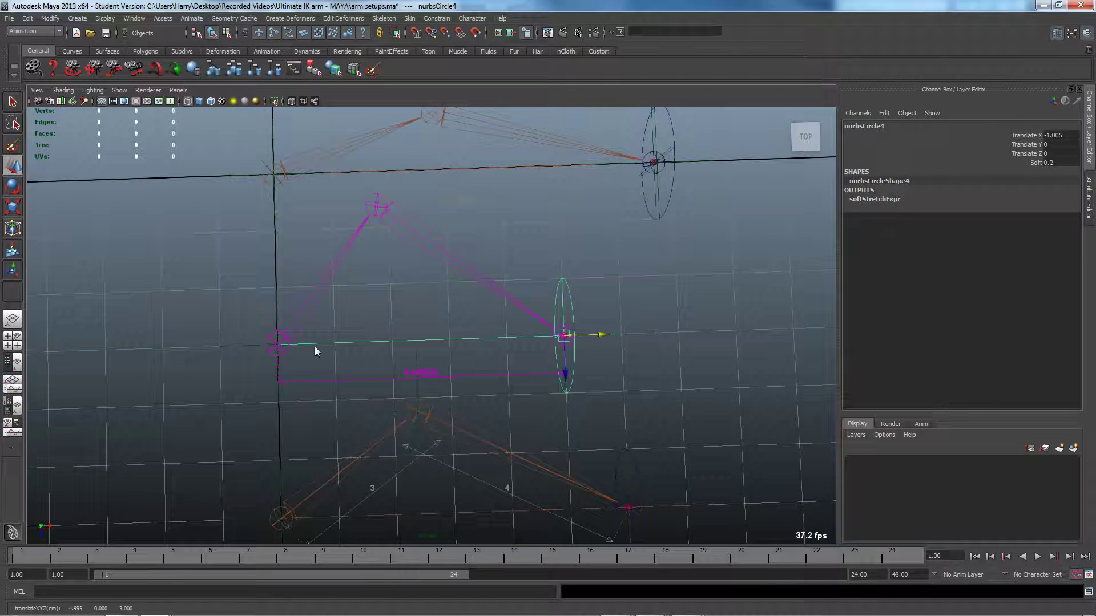
{"action": "left_click_drag", "start_coordinate": [225, 382], "coordinate": [262, 315]}
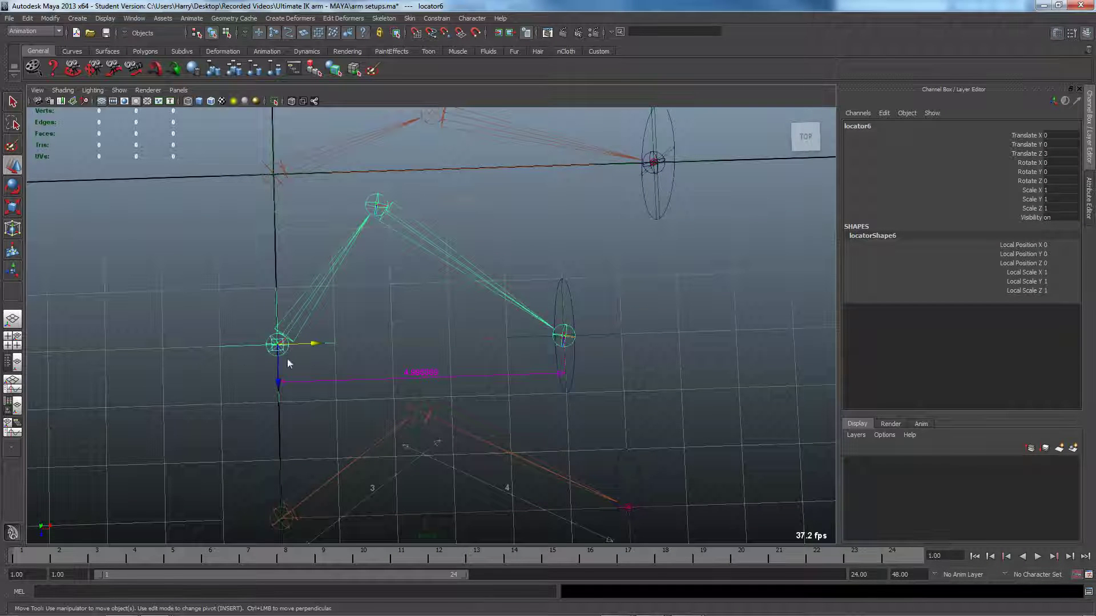
- Reselect nurbsCircle4, pull it far out along X to stretch the arm, and bring it back to Translate X 0.666
{"action": "left_click", "coordinate": [574, 306]}
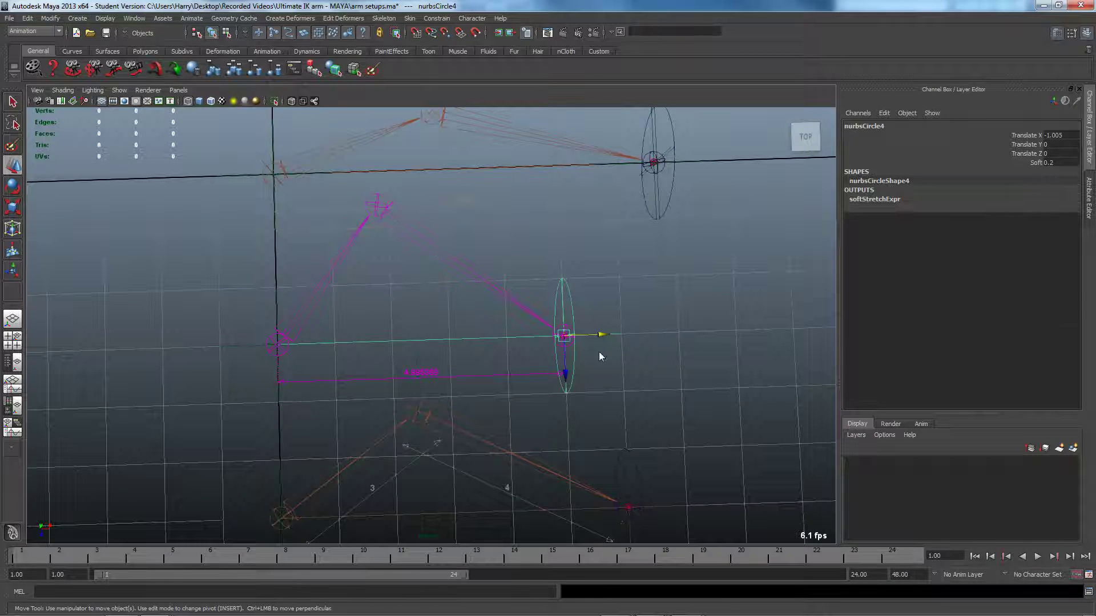
{"action": "left_click_drag", "start_coordinate": [600, 335], "coordinate": [802, 329]}
{"action": "middle_click_drag", "start_coordinate": [767, 330], "coordinate": [687, 329], "text": "alt"}
{"action": "scroll", "coordinate": [686, 330], "scroll_direction": "down", "scroll_amount": 1}
{"action": "left_click_drag", "start_coordinate": [697, 325], "coordinate": [602, 334]}
{"action": "middle_click_drag", "start_coordinate": [525, 358], "coordinate": [593, 358], "text": "alt"}
{"action": "scroll", "coordinate": [481, 343], "scroll_direction": "up", "scroll_amount": 2}
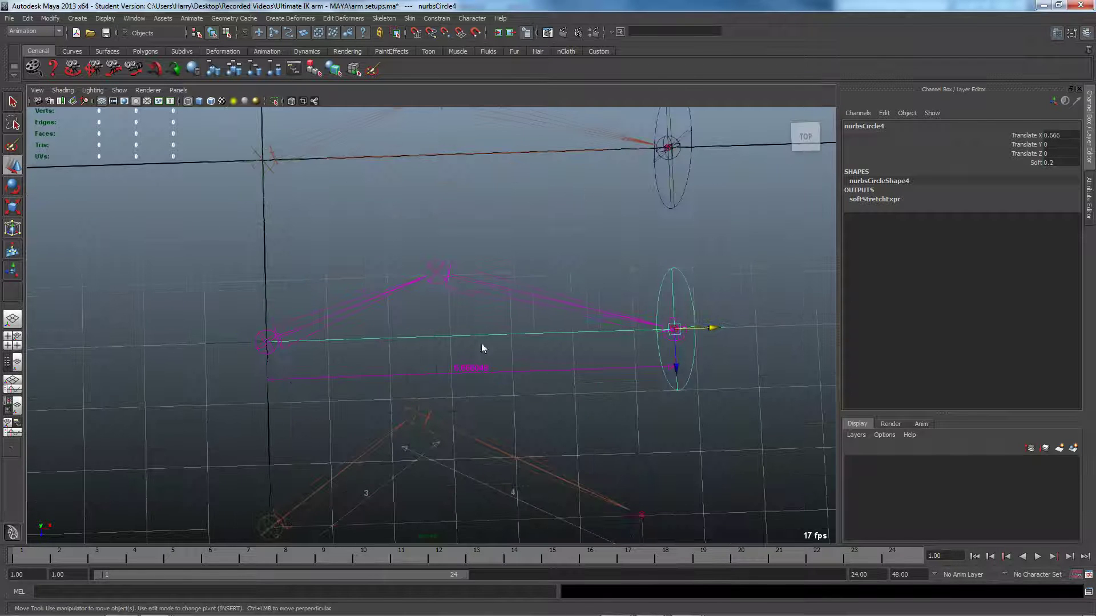
- Select the fourth arm's elbow joint11 and wrist joint12 in turn to check their Translate X values
{"action": "middle_click_drag", "start_coordinate": [405, 309], "coordinate": [444, 328], "text": "alt"}
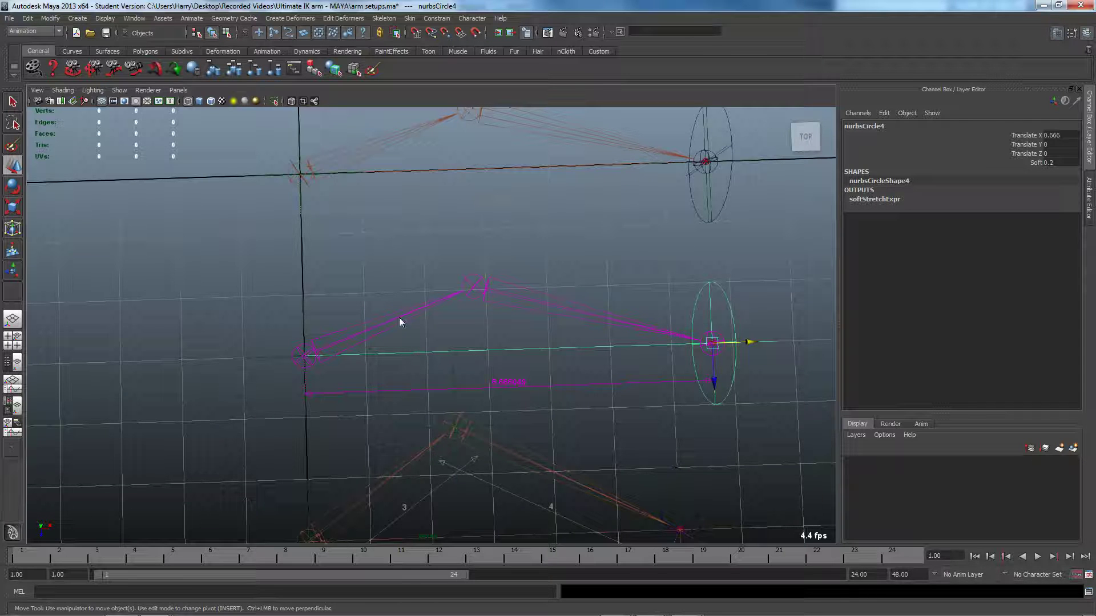
{"action": "middle_click_drag", "start_coordinate": [420, 327], "coordinate": [356, 337], "text": "alt"}
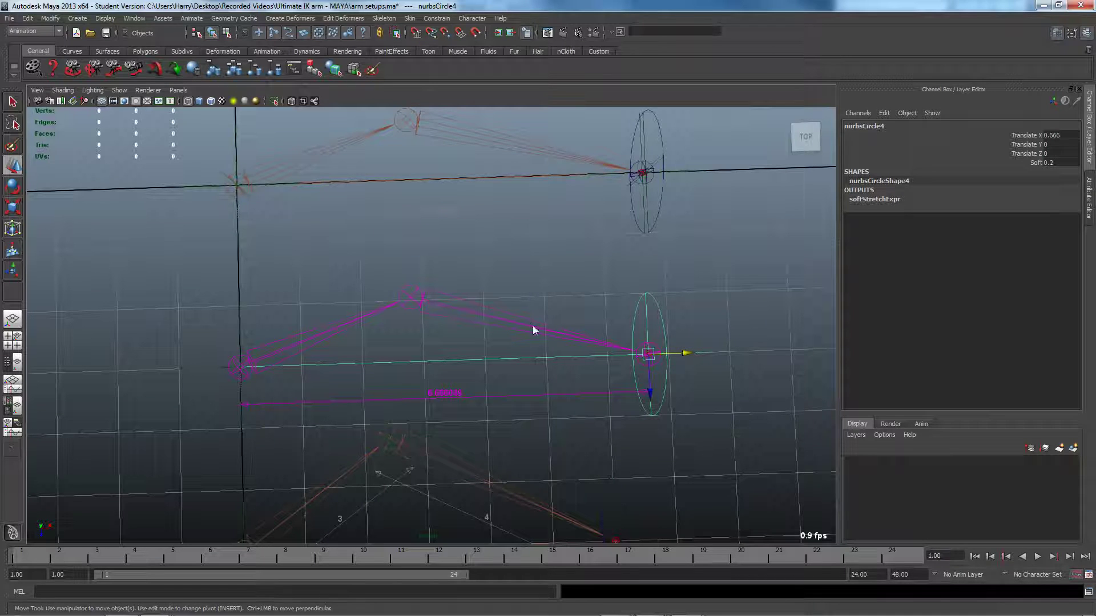
{"action": "middle_click_drag", "start_coordinate": [440, 352], "coordinate": [472, 330], "text": "alt"}
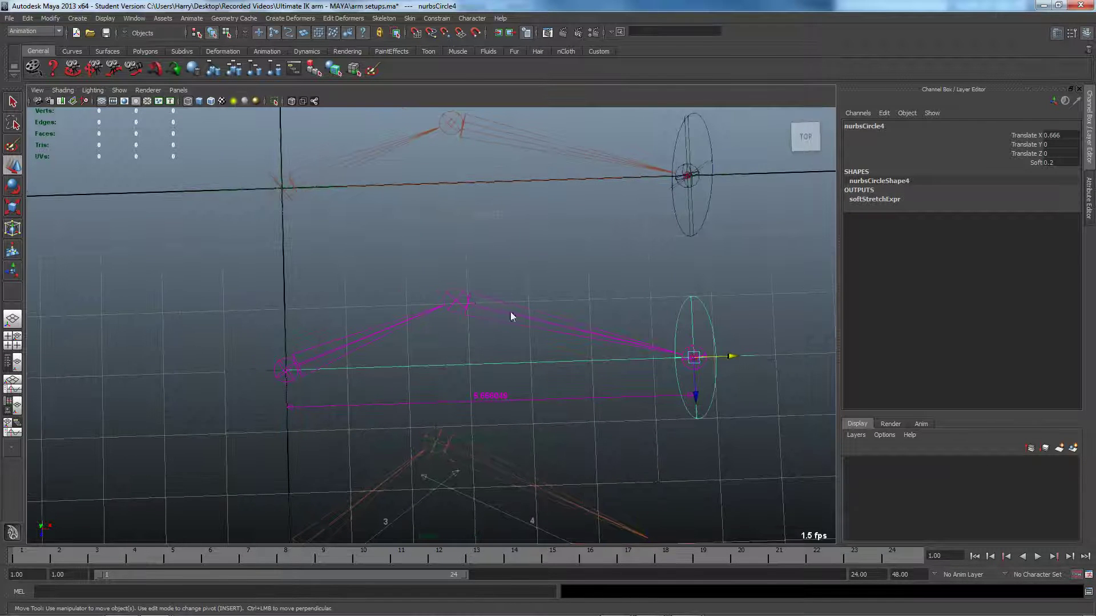
{"action": "left_click", "coordinate": [456, 300]}
{"action": "mouse_move", "coordinate": [456, 302]}
{"action": "middle_mouse_down", "text": "alt"}
{"action": "mouse_move", "coordinate": [505, 325]}
{"action": "mouse_move", "coordinate": [471, 293]}
{"action": "middle_mouse_up", "text": "alt"}
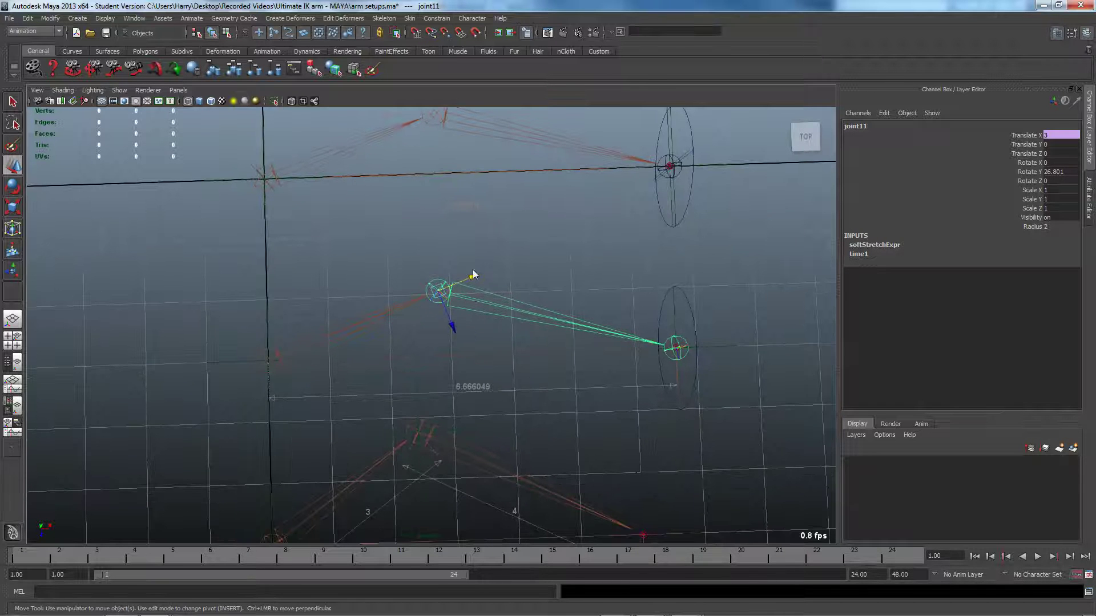
{"action": "left_click", "coordinate": [679, 347]}
{"action": "middle_click_drag", "start_coordinate": [685, 349], "coordinate": [630, 358], "text": "alt"}
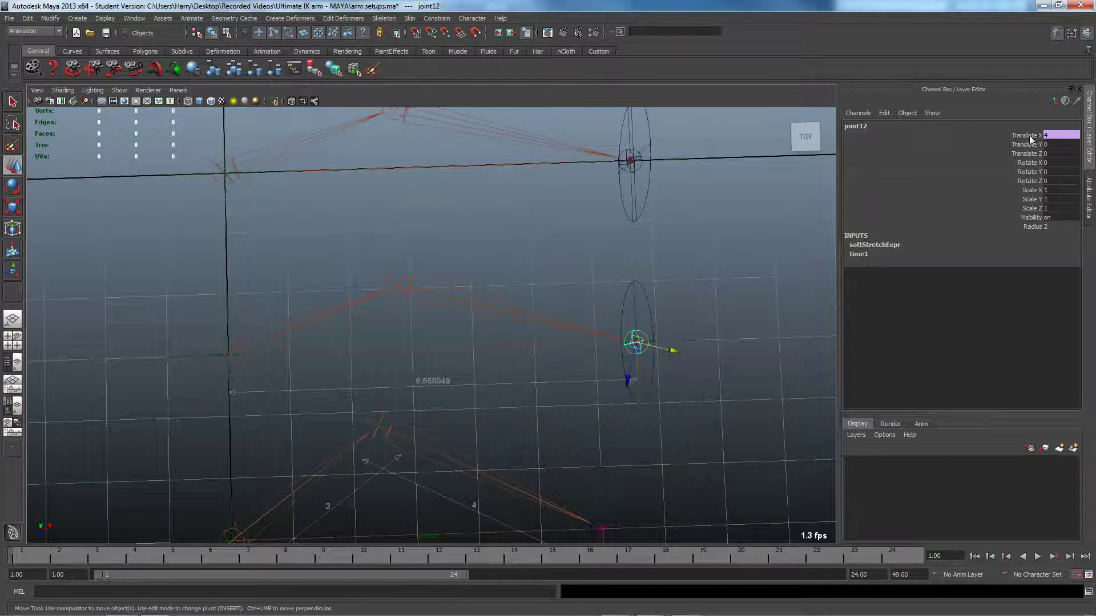
- Reselect nurbsCircle4 and move it along X to 0.909, highlighting its Translate X value
{"action": "left_click", "coordinate": [648, 307]}
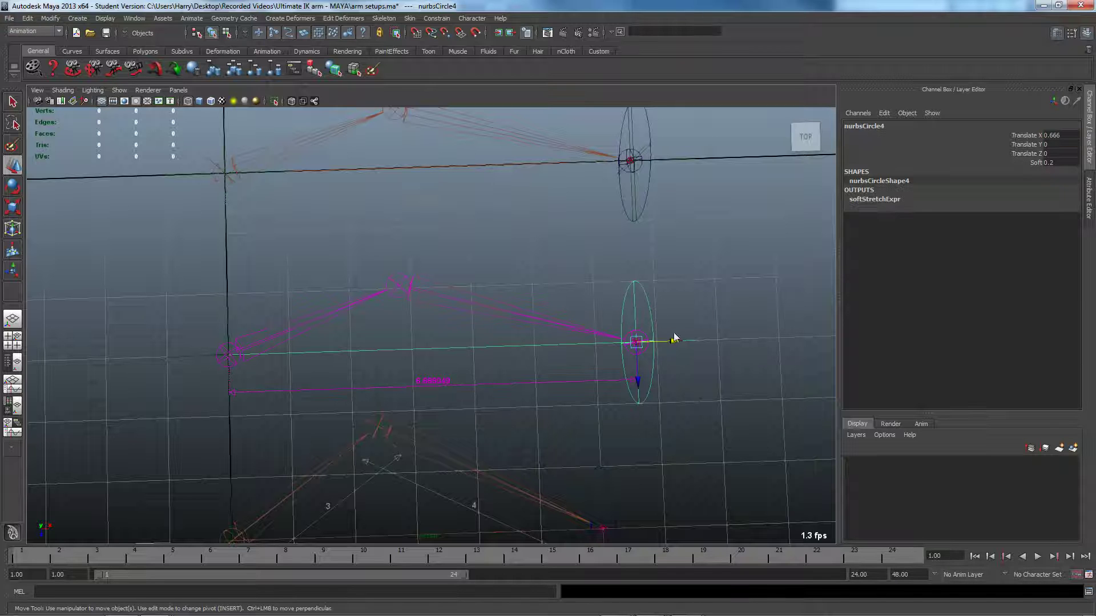
{"action": "left_click_drag", "start_coordinate": [673, 341], "coordinate": [691, 342]}
{"action": "left_click_drag", "start_coordinate": [570, 320], "coordinate": [562, 340], "text": "alt"}
{"action": "double_click", "coordinate": [1057, 135]}
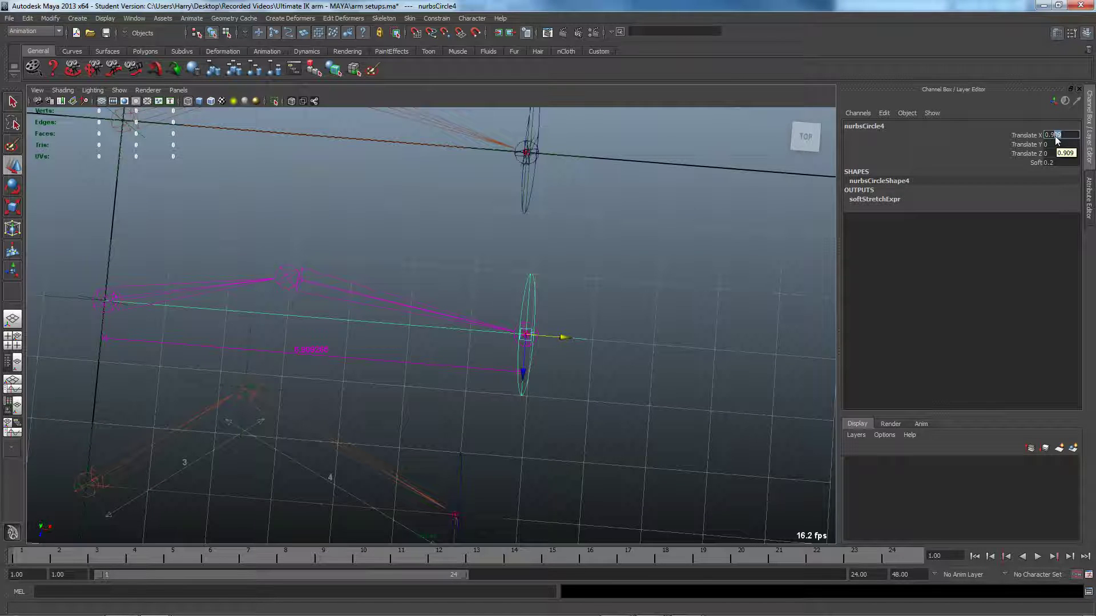
- Compare joint11's Translate X with the position of nurbsCircle4 by selecting the elbow joint and the control alternately
{"action": "middle_click_drag", "start_coordinate": [190, 297], "coordinate": [442, 316], "text": "alt"}
{"action": "left_click", "coordinate": [488, 305]}
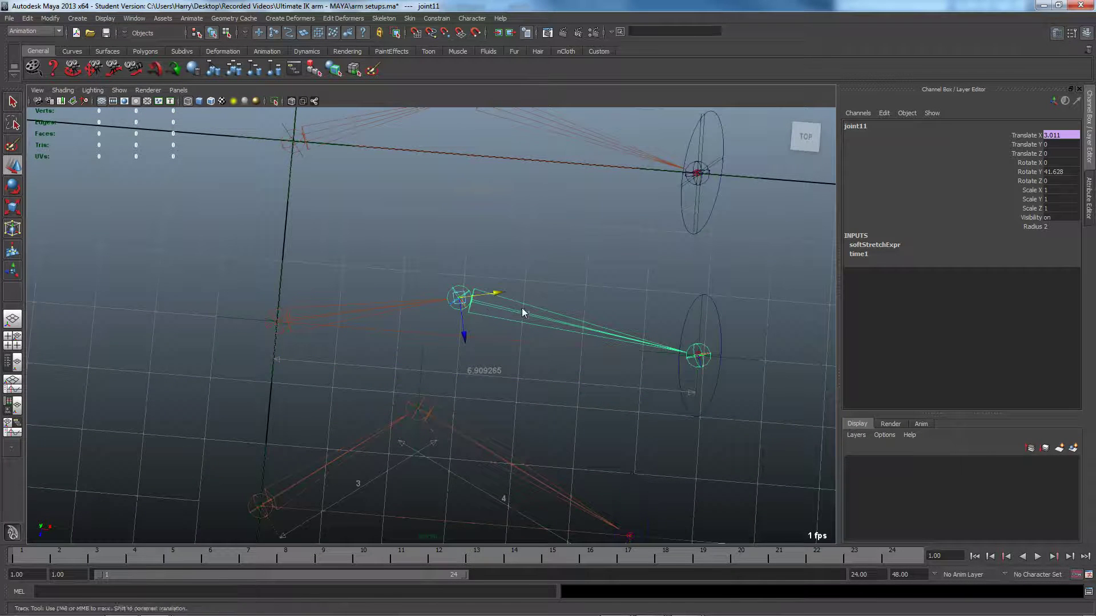
{"action": "middle_click_drag", "start_coordinate": [536, 312], "coordinate": [508, 312], "text": "alt"}
{"action": "left_click", "coordinate": [691, 323]}
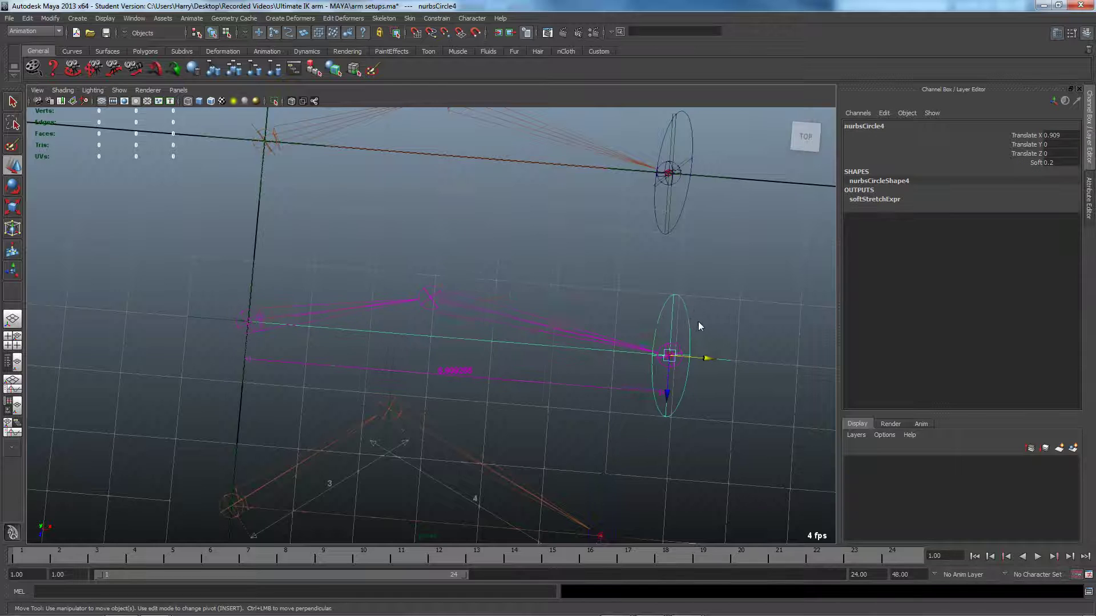
{"action": "middle_click_drag", "start_coordinate": [697, 321], "coordinate": [648, 304], "text": "alt"}
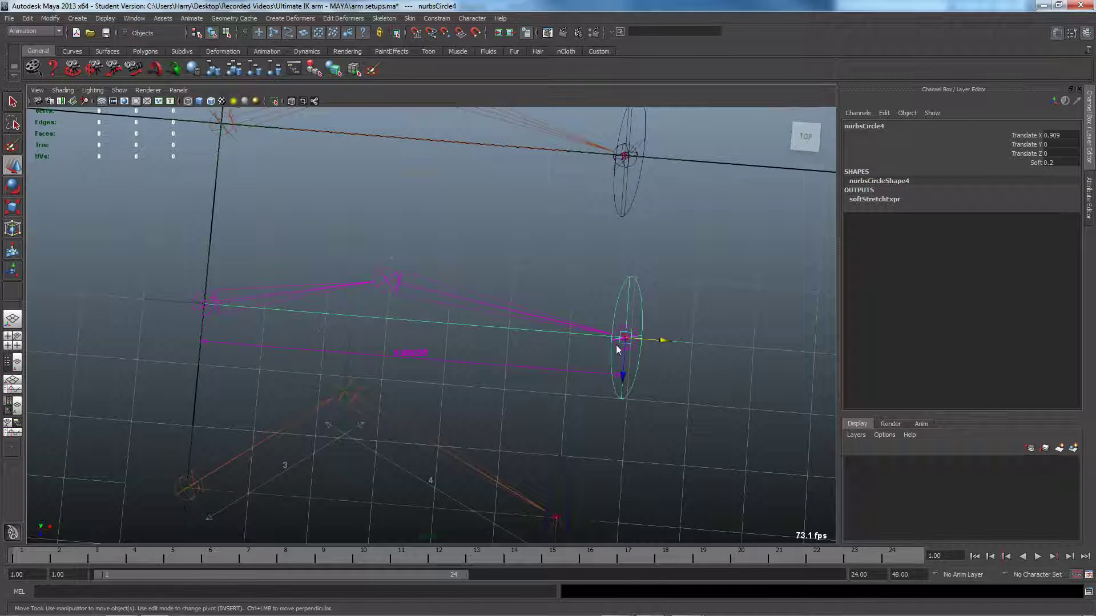
{"action": "left_click", "coordinate": [426, 288]}
{"action": "left_click", "coordinate": [1059, 136]}
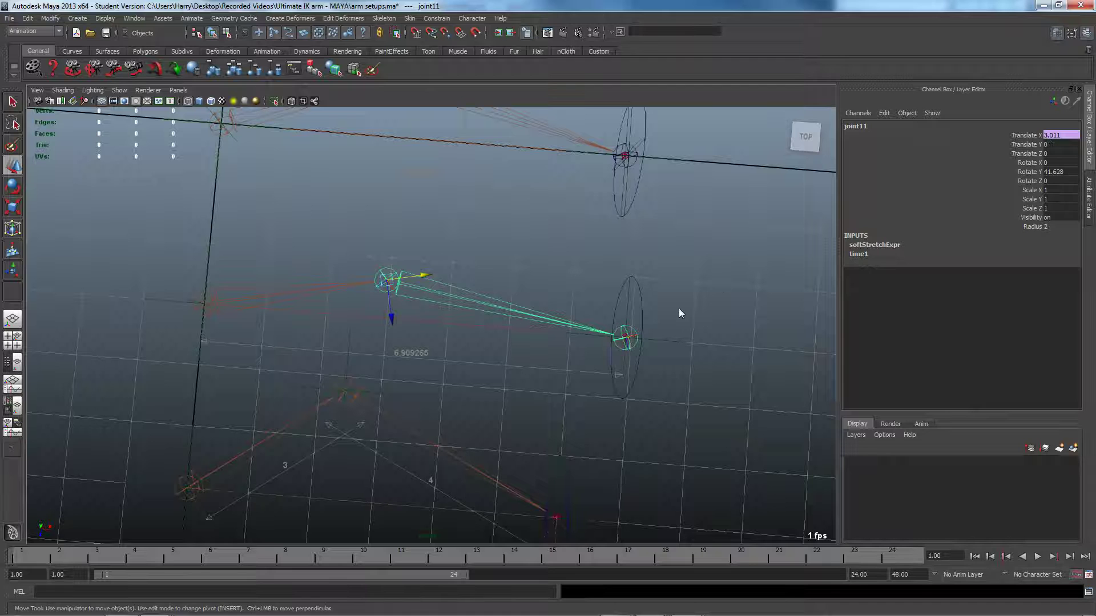
- Reselect nurbsCircle4, move it to Translate X 0.901, and point out its Soft attribute
{"action": "left_click", "coordinate": [639, 302]}
{"action": "middle_click_drag", "start_coordinate": [667, 359], "coordinate": [650, 349], "text": "alt"}
{"action": "mouse_move", "coordinate": [648, 332]}
{"action": "left_mouse_down"}
{"action": "mouse_move", "coordinate": [752, 350]}
{"action": "mouse_move", "coordinate": [647, 338]}
{"action": "left_mouse_up"}
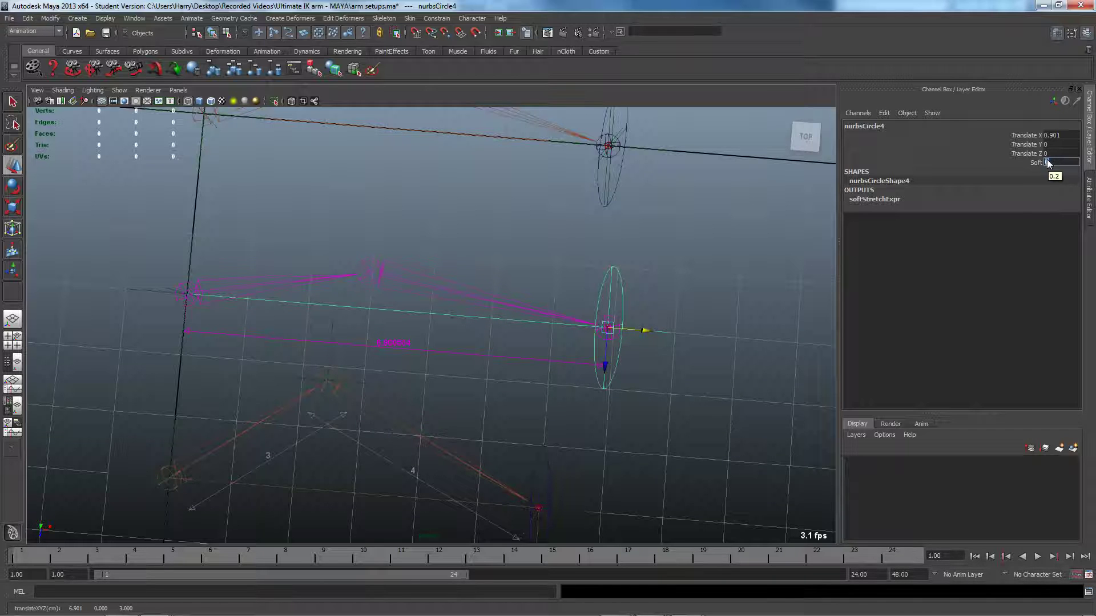
{"action": "right_click_drag", "start_coordinate": [315, 277], "coordinate": [436, 279], "text": "alt"}
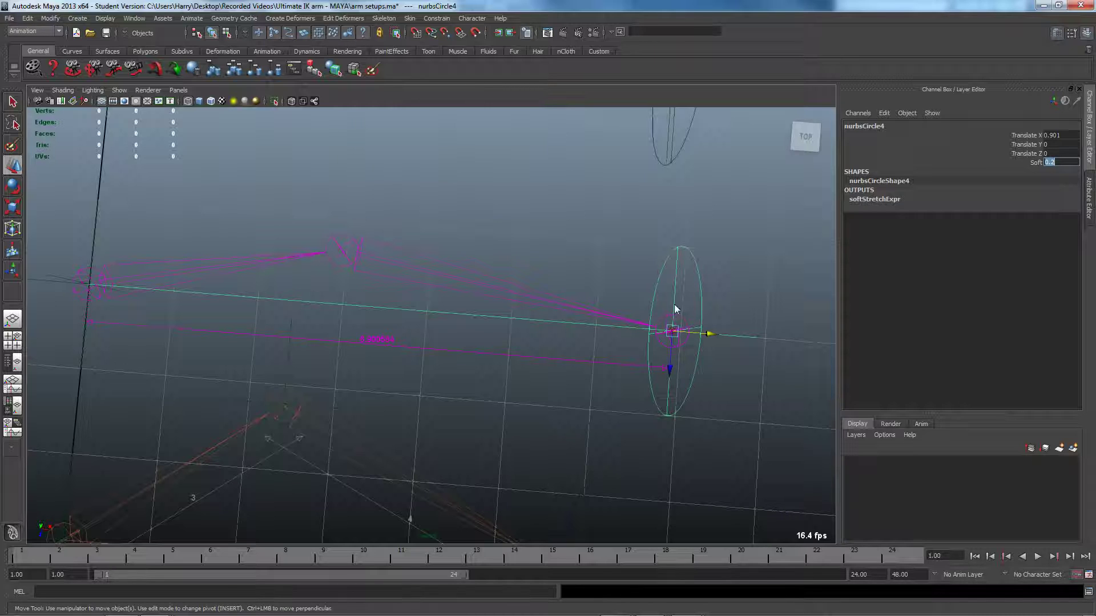
- Examine the fifth arm's elbow and wrist objects, and select its elbow locator, locator9
{"action": "left_click_drag", "start_coordinate": [679, 335], "coordinate": [534, 331], "text": "alt"}
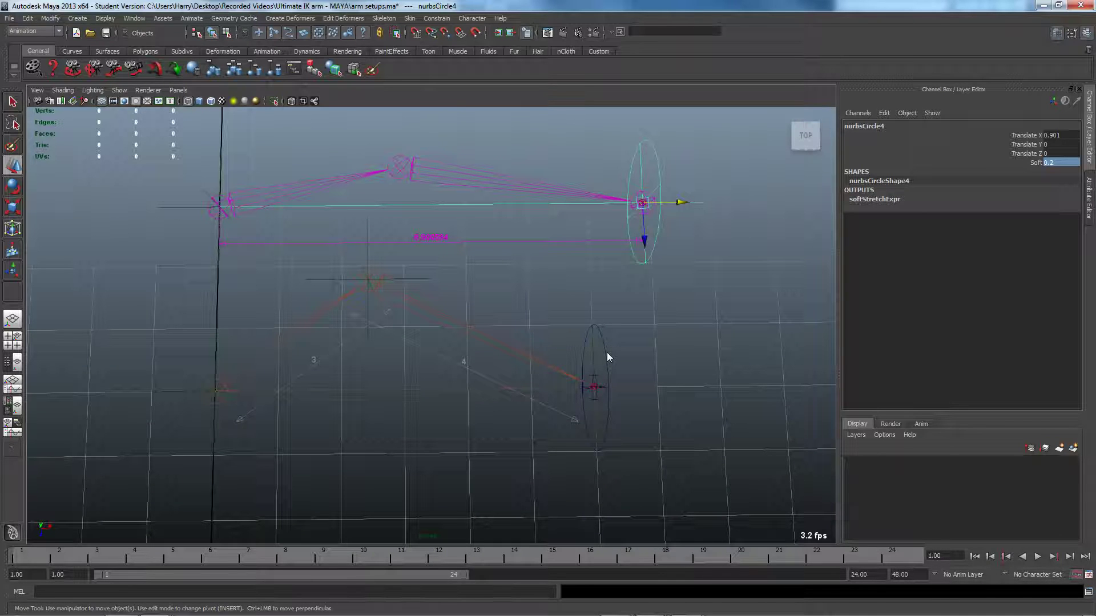
{"action": "left_click", "coordinate": [415, 279]}
{"action": "left_click_drag", "start_coordinate": [414, 279], "coordinate": [402, 271], "text": "alt"}
{"action": "left_click_drag", "start_coordinate": [451, 318], "coordinate": [582, 411]}
{"action": "left_click", "coordinate": [588, 406]}
{"action": "left_click_drag", "start_coordinate": [392, 384], "coordinate": [398, 283], "text": "alt"}
{"action": "left_click", "coordinate": [440, 301]}
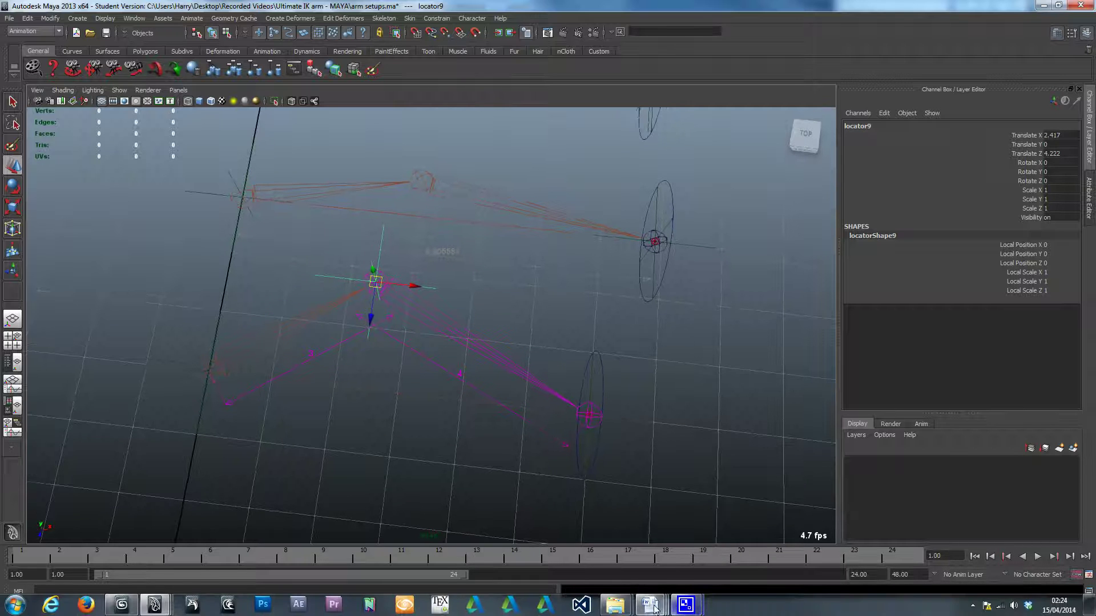
- Switch to the Word document "text", read the elbow pinning section, and minimize the document
{"action": "mouse_move", "coordinate": [650, 605]}
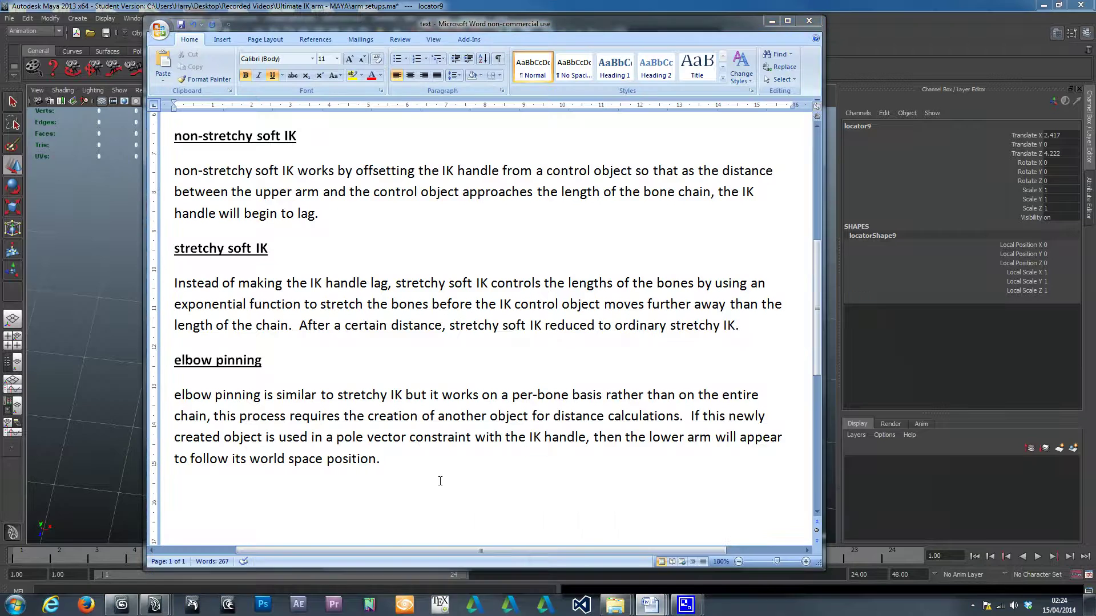
{"action": "left_click", "coordinate": [530, 545]}
{"action": "scroll", "coordinate": [416, 475], "scroll_direction": "down", "scroll_amount": 2}
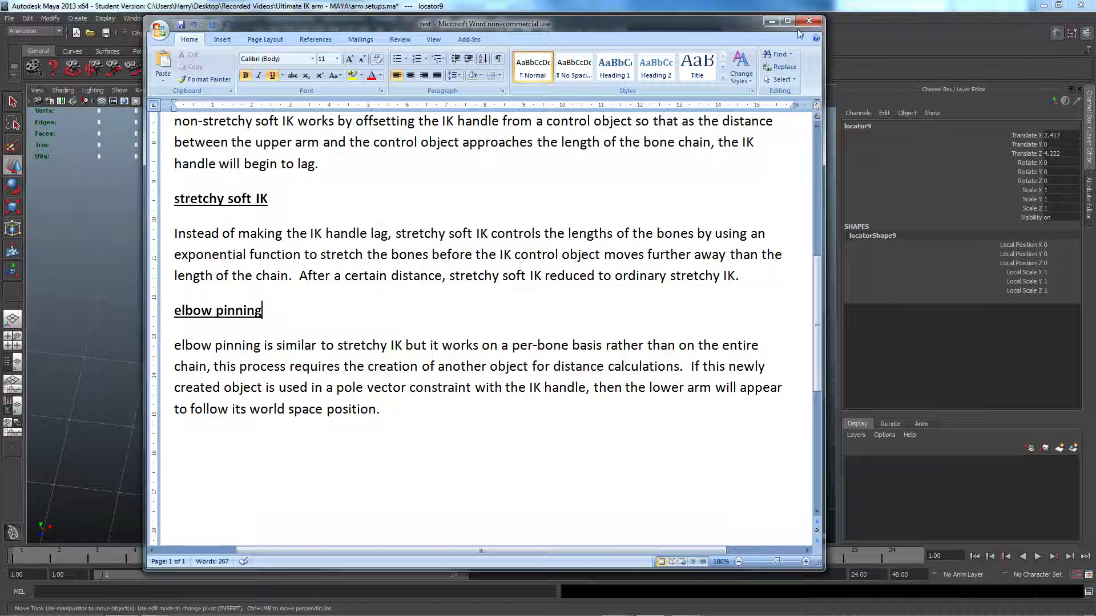
{"action": "left_click", "coordinate": [772, 21]}
- With locator9 and ikHandle5 selected on the fifth arm, constrain the IK handle to the locator with a pole vector constraint
{"action": "left_click_drag", "start_coordinate": [510, 327], "coordinate": [612, 385], "text": "alt"}
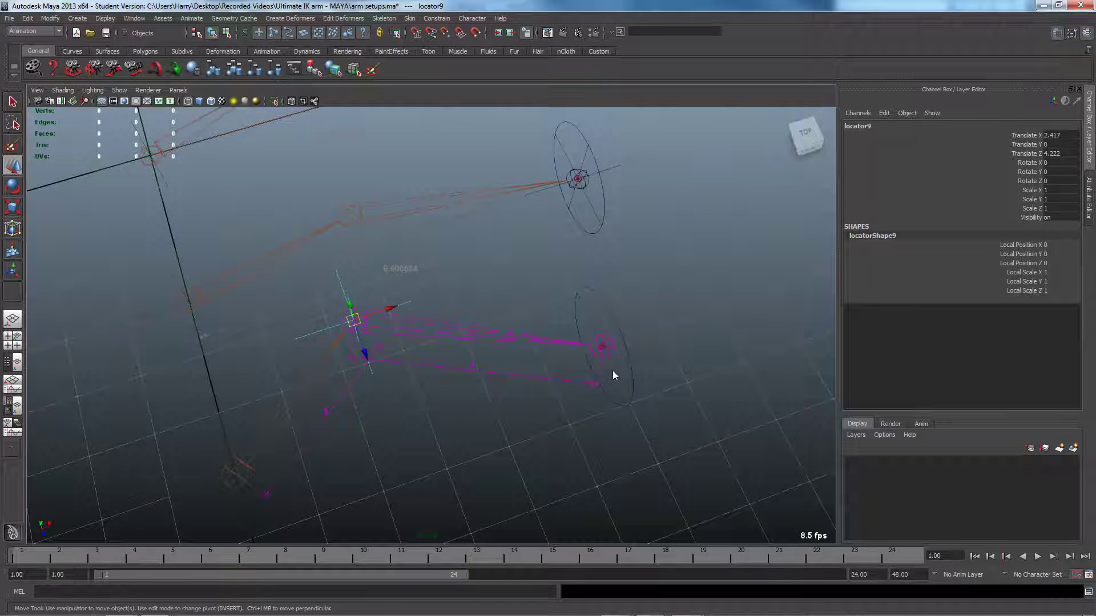
{"action": "key", "text": "ctrl+z"}
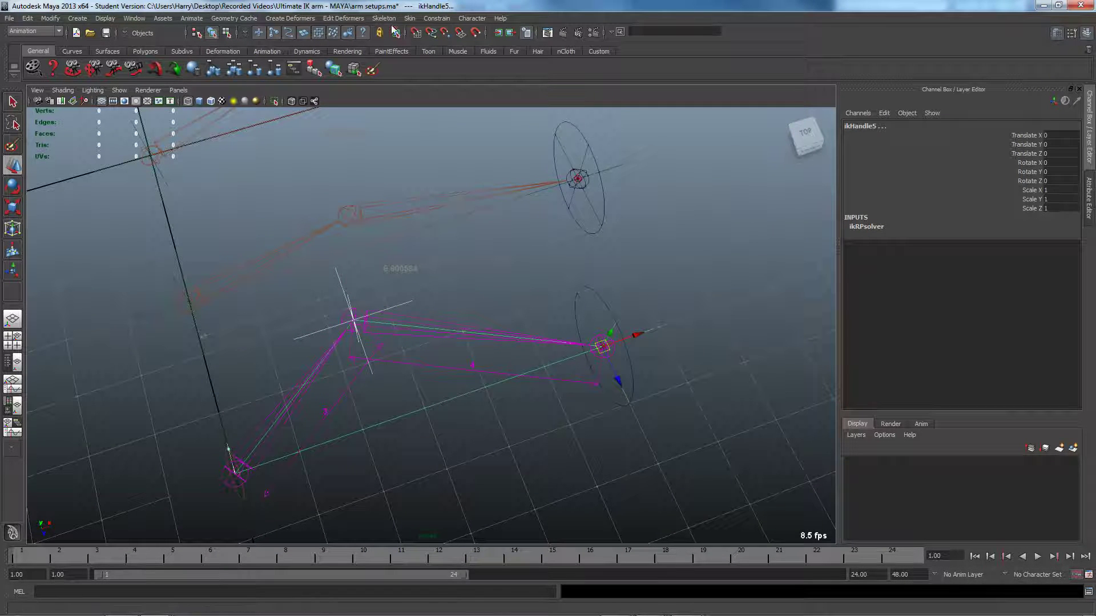
{"action": "left_click", "coordinate": [436, 18]}
{"action": "left_click", "coordinate": [460, 146]}
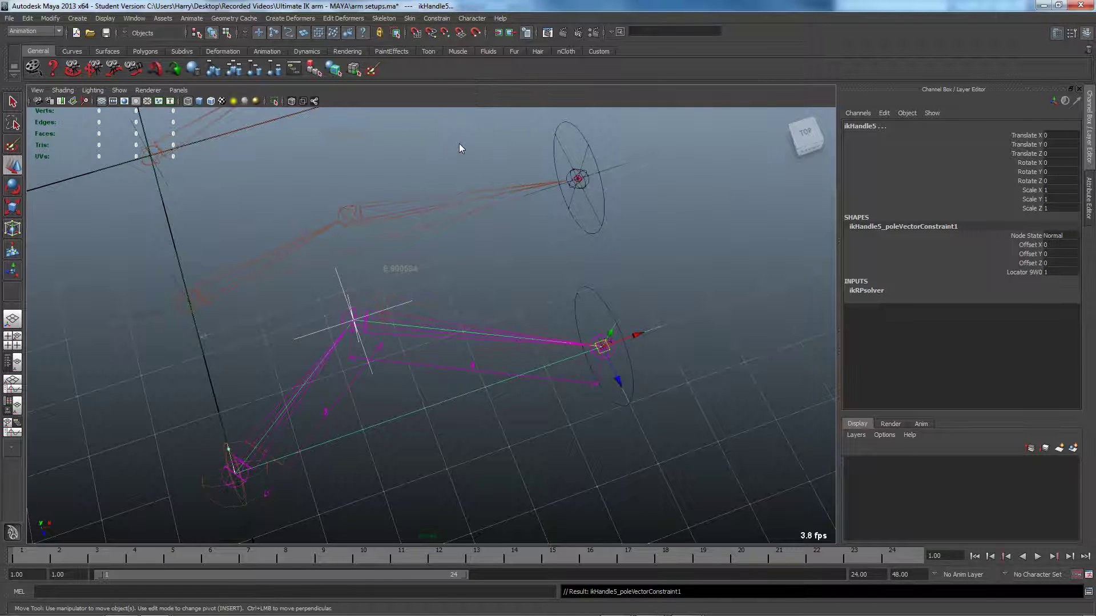
- Select locator9, move it to Translate Y 1.783 and Translate Z 4.032, and undo the last change
{"action": "left_click_drag", "start_coordinate": [455, 320], "coordinate": [502, 317], "text": "alt"}
{"action": "left_click", "coordinate": [494, 271]}
{"action": "left_click_drag", "start_coordinate": [511, 365], "coordinate": [459, 286], "text": "alt"}
{"action": "key", "text": "ctrl+z"}
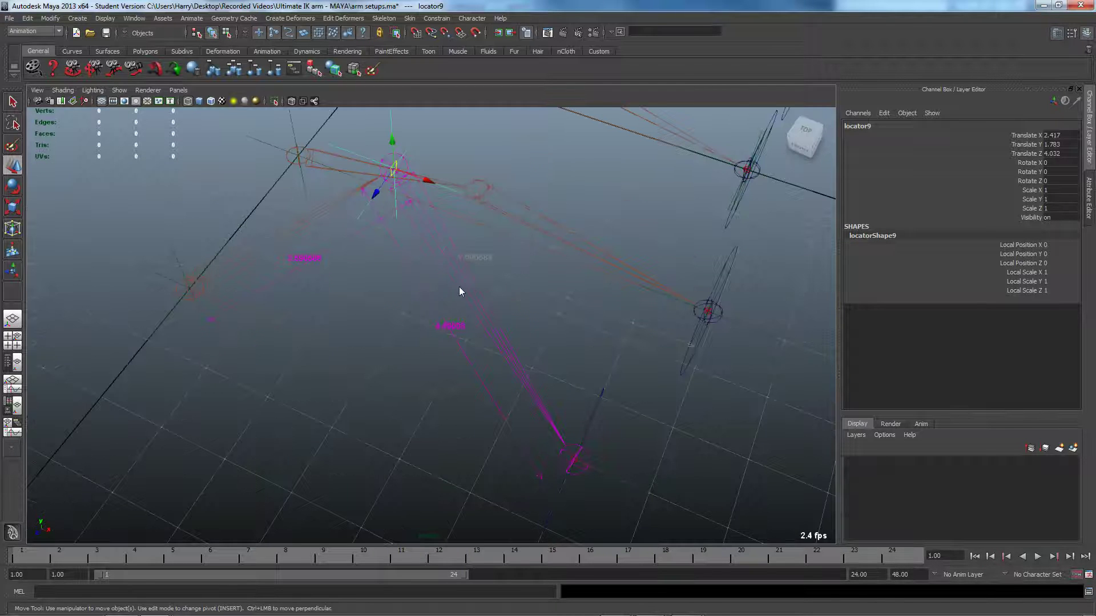
- Undo the last locator9 move, and reposition this elbow locator at about Translate X 2.531 and Translate Z 3.24
{"action": "key", "text": "ctrl+z"}
{"action": "left_click_drag", "start_coordinate": [566, 433], "coordinate": [506, 354], "text": "alt"}
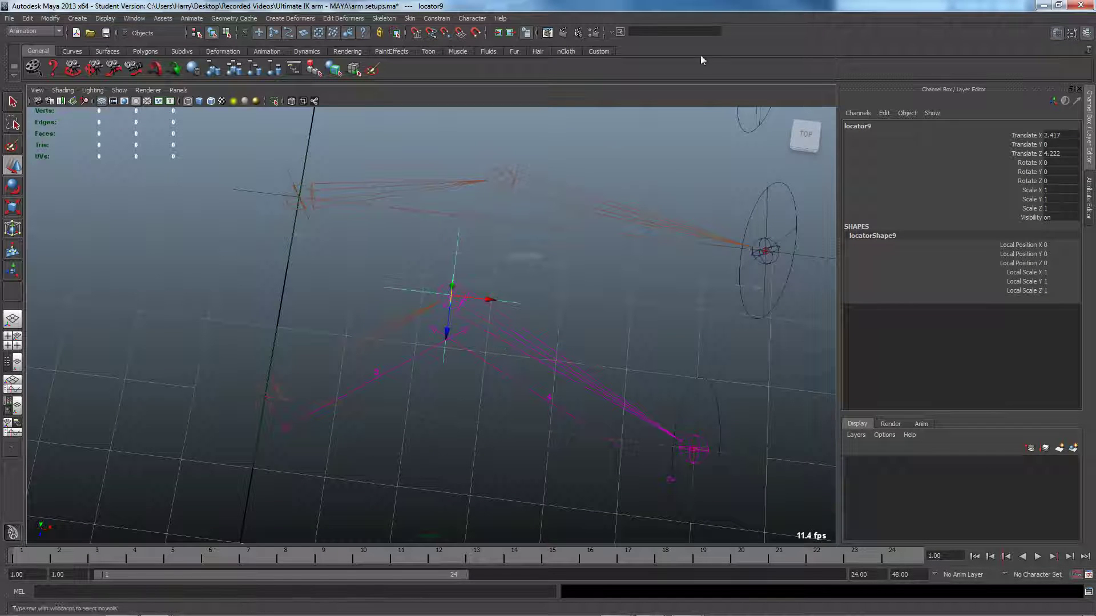
{"action": "left_click_drag", "start_coordinate": [451, 293], "coordinate": [466, 232]}
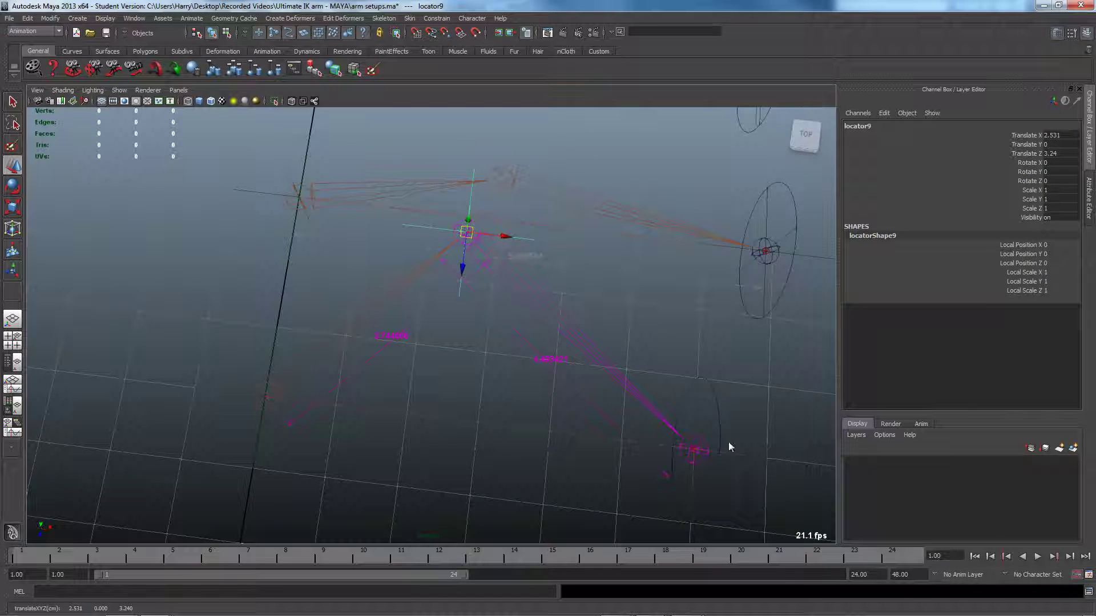
- Check the fifth arm's shoulder locator, locator8, and move the elbow locator9 to about Translate X 1.626 and Translate Z 4.575
{"action": "left_click", "coordinate": [225, 388]}
{"action": "middle_click_drag", "start_coordinate": [422, 402], "coordinate": [367, 338], "text": "alt"}
{"action": "middle_click_drag", "start_coordinate": [483, 327], "coordinate": [500, 379], "text": "alt"}
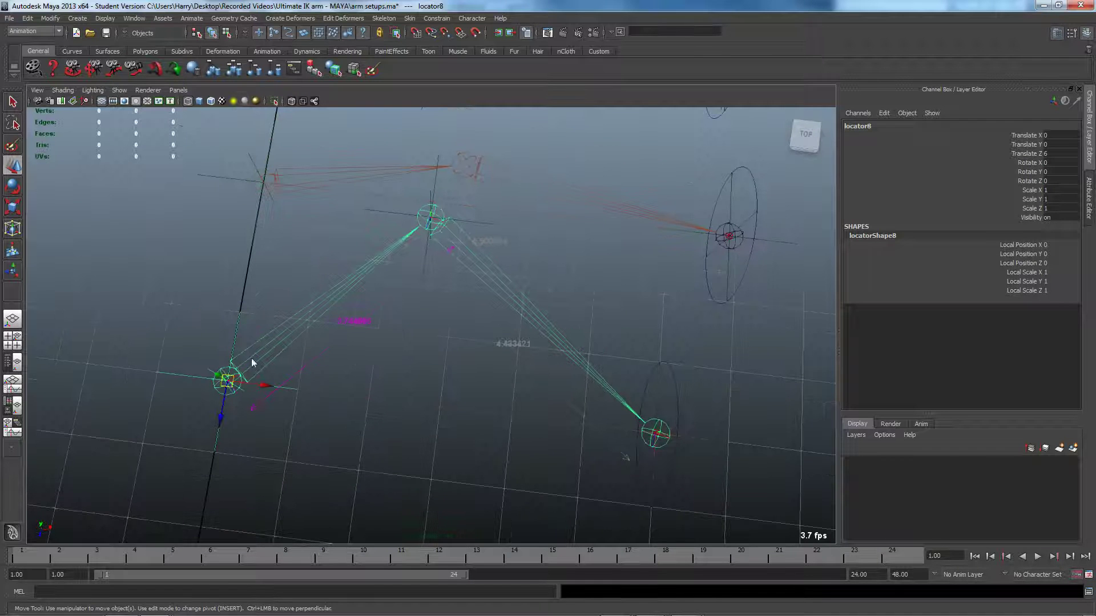
{"action": "left_click", "coordinate": [438, 220]}
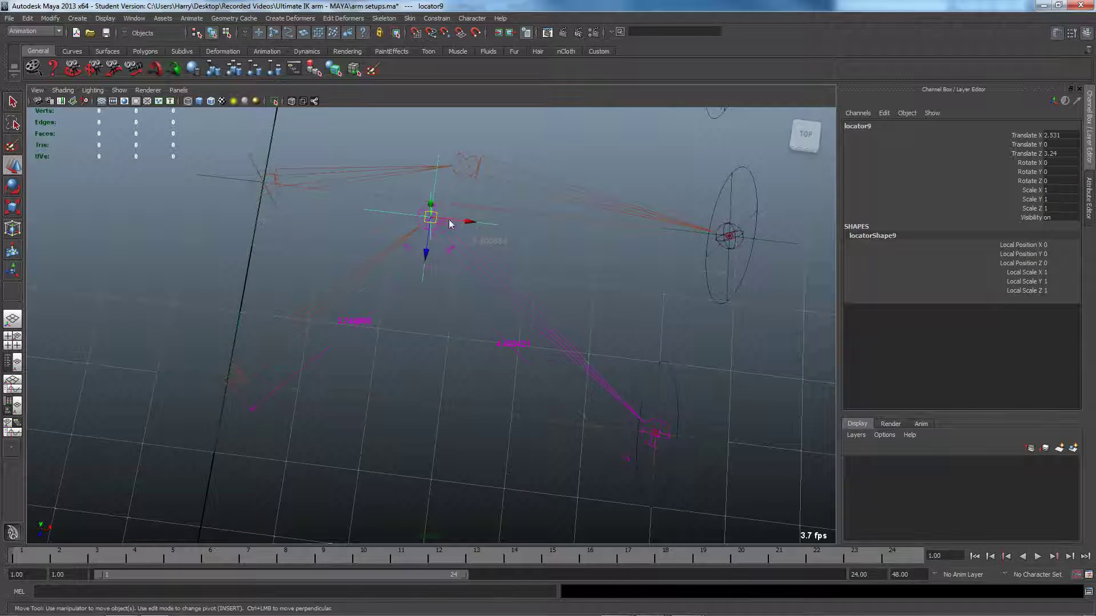
{"action": "left_click_drag", "start_coordinate": [432, 216], "coordinate": [359, 289]}
- Recheck the shoulder locator8, and move the elbow locator9 to about Translate X 2.841, Y 0.055 and Z 4.184
{"action": "middle_click_drag", "start_coordinate": [335, 320], "coordinate": [354, 314], "text": "alt"}
{"action": "left_click", "coordinate": [209, 369]}
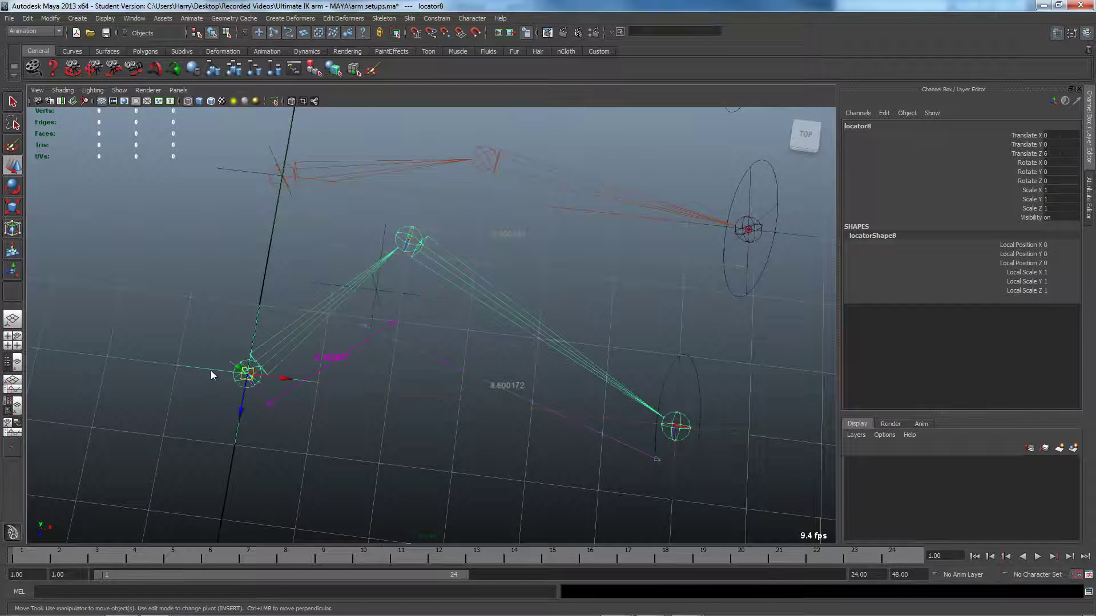
{"action": "middle_click_drag", "start_coordinate": [207, 395], "coordinate": [371, 342], "text": "alt"}
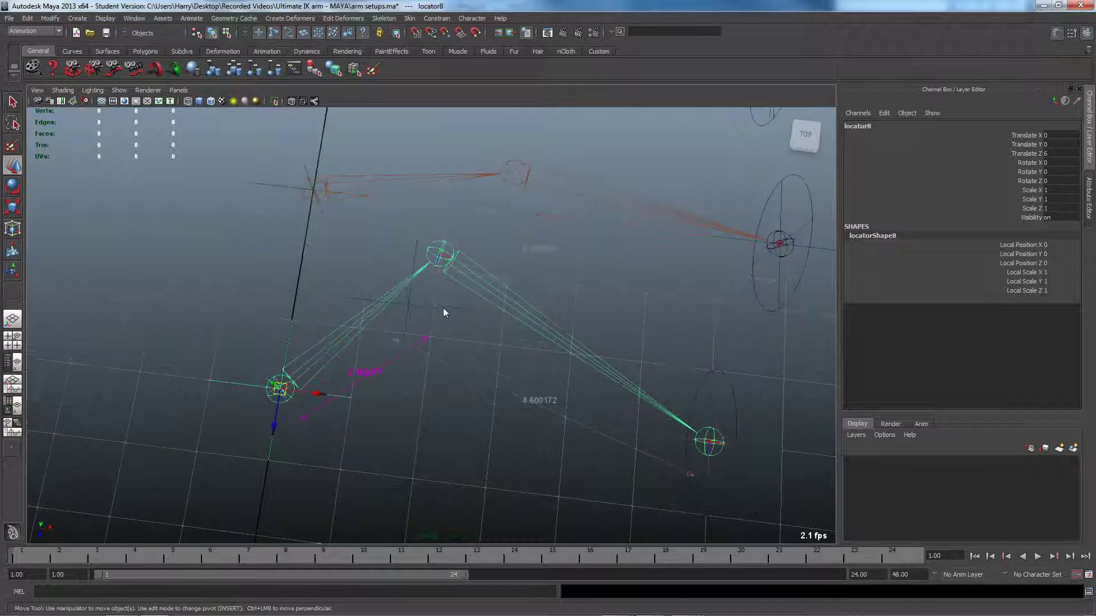
{"action": "left_click", "coordinate": [443, 310]}
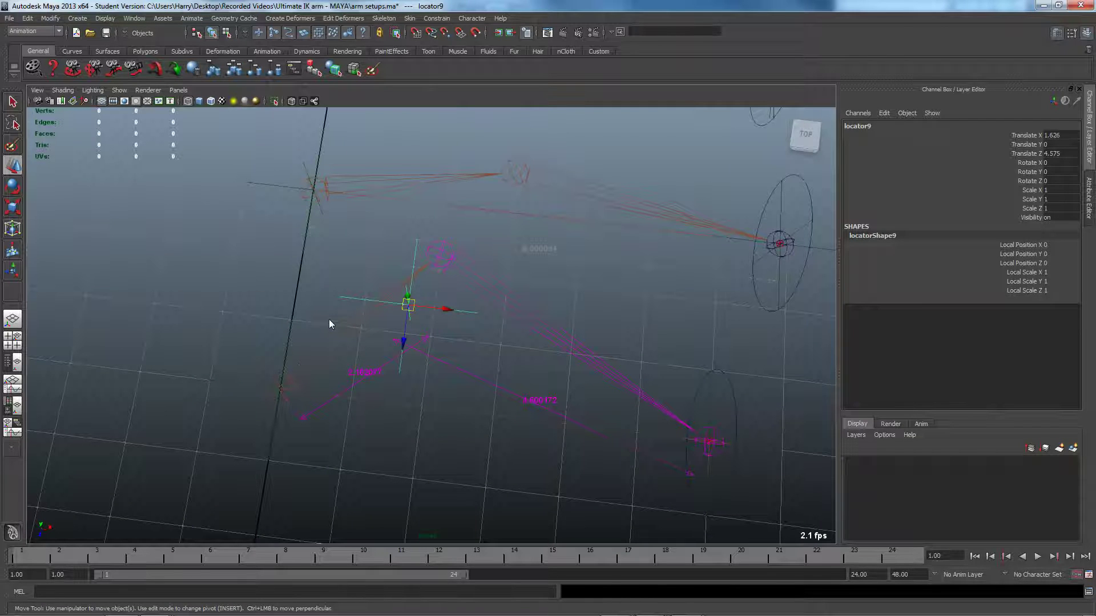
{"action": "left_click_drag", "start_coordinate": [329, 319], "coordinate": [343, 362]}
{"action": "left_click", "coordinate": [409, 305]}
{"action": "middle_click_drag", "start_coordinate": [410, 310], "coordinate": [386, 336], "text": "alt"}
{"action": "left_click_drag", "start_coordinate": [386, 336], "coordinate": [477, 317]}
{"action": "left_click_drag", "start_coordinate": [577, 390], "coordinate": [320, 371], "text": "alt"}
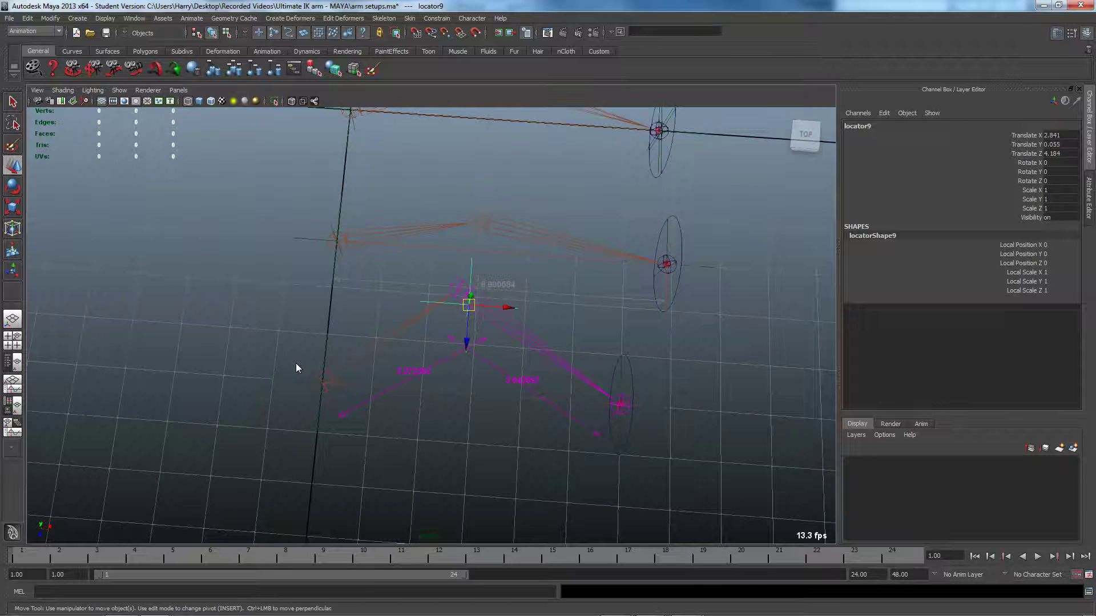
{"action": "left_click_drag", "start_coordinate": [306, 234], "coordinate": [227, 370], "text": "alt"}
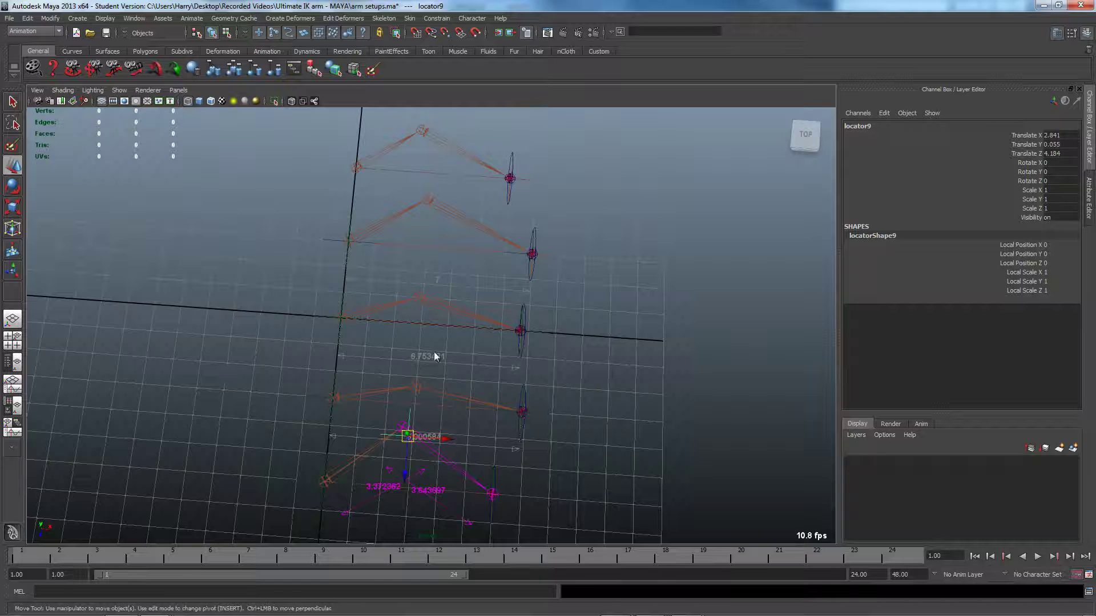
{"action": "middle_click_drag", "start_coordinate": [286, 401], "coordinate": [287, 380], "text": "alt"}
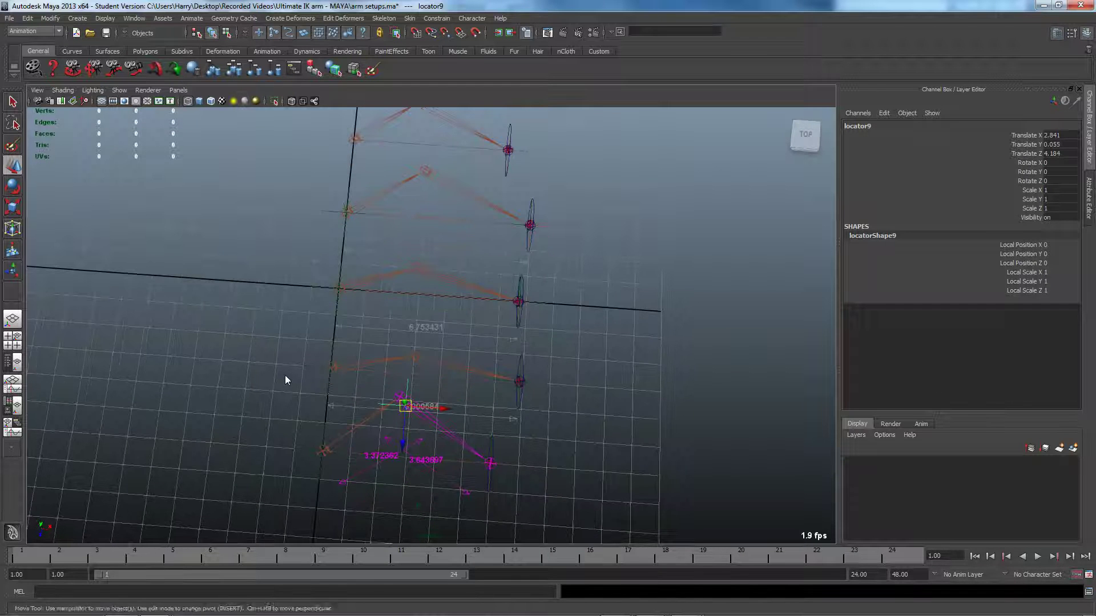
{"action": "left_click_drag", "start_coordinate": [287, 380], "coordinate": [268, 403], "text": "alt"}
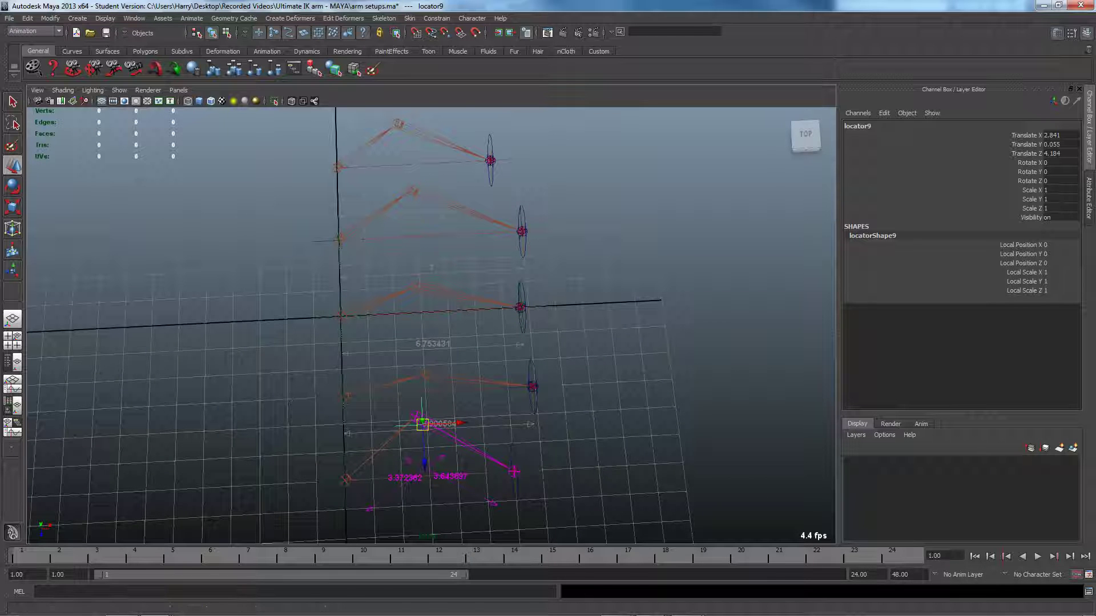